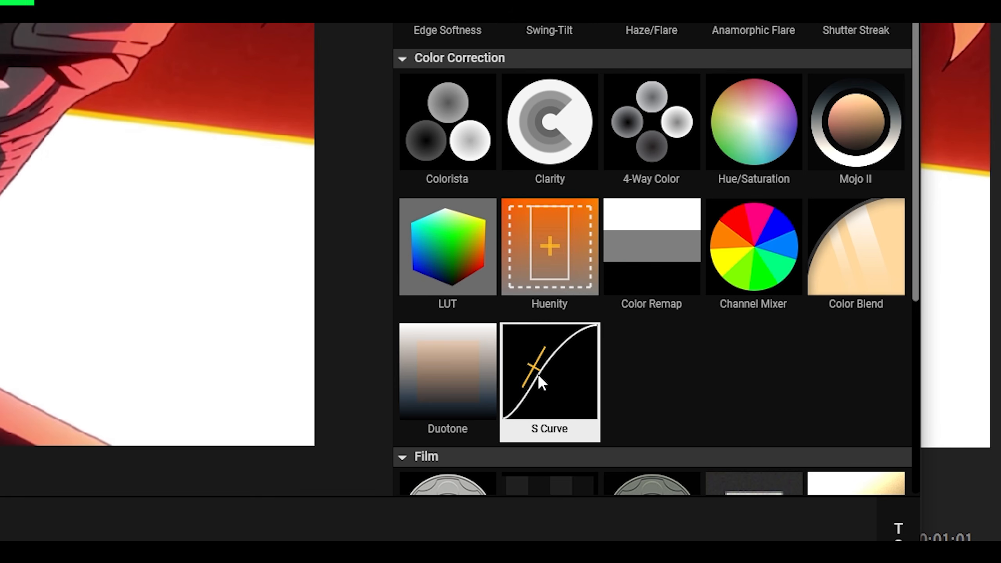
- Add the S Curve tool and adjust its centre and contrast handles to about 0.937 contrast and 0.695 midpoint
left_click(546, 373)
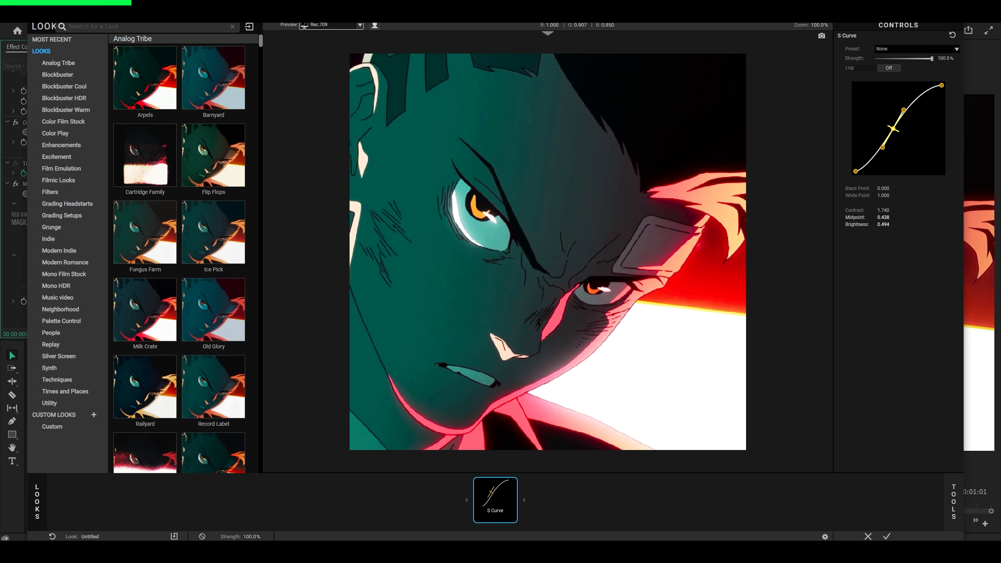
left_click_drag(893, 129, 915, 121)
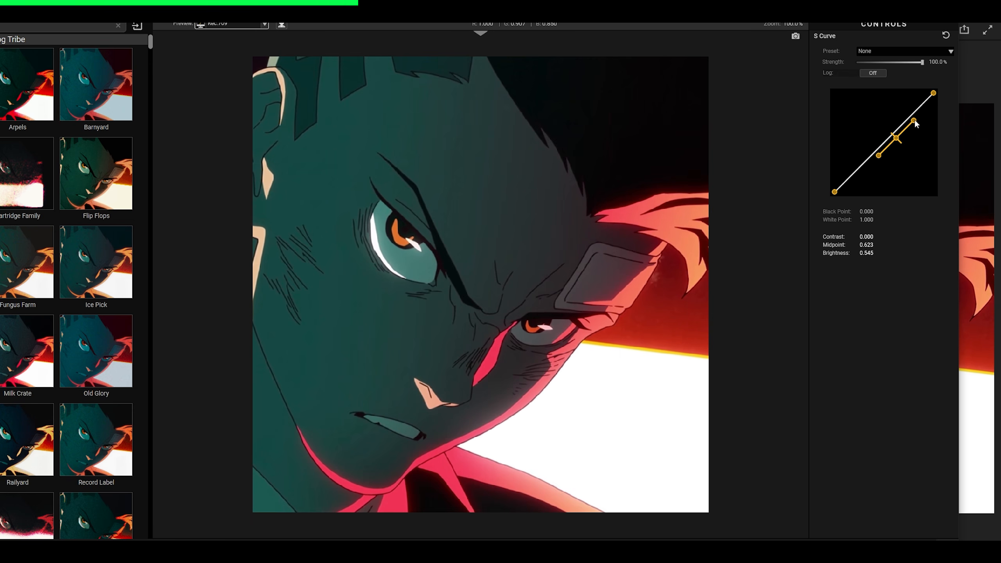
left_click_drag(913, 120, 903, 135)
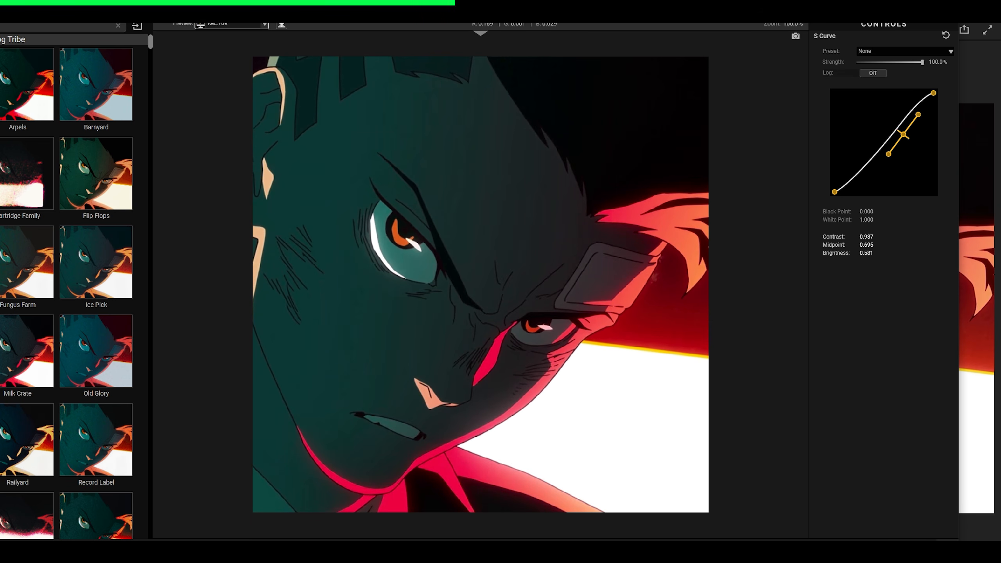
left_click(447, 552)
left_click(447, 551)
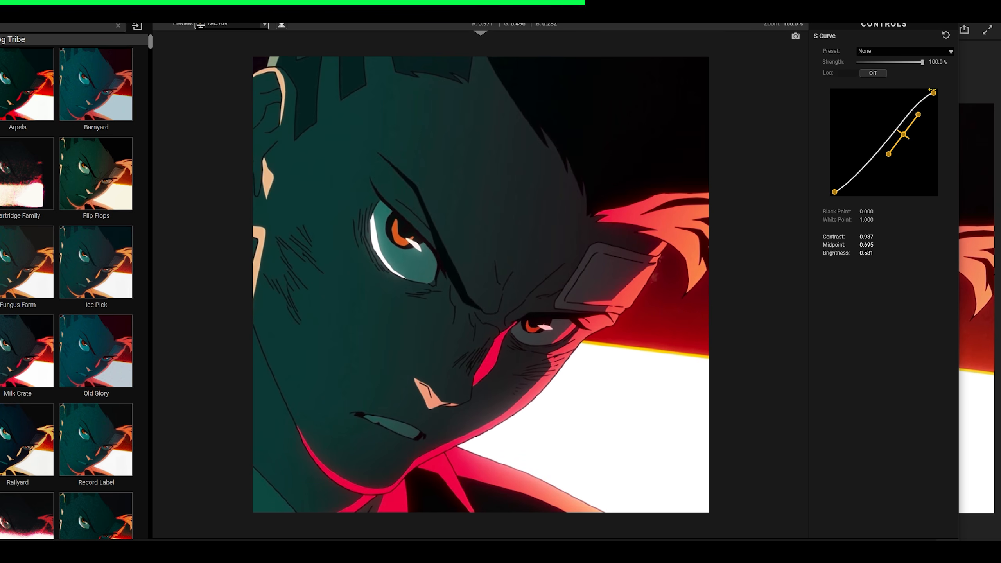
- Raise the S Curve's black point and move its centre handle to about 0.266 midpoint and 0.823 brightness
mouse_move(933, 93)
left_mouse_down()
mouse_move(924, 93)
mouse_move(934, 93)
left_mouse_up()
left_click_drag(834, 192, 834, 192)
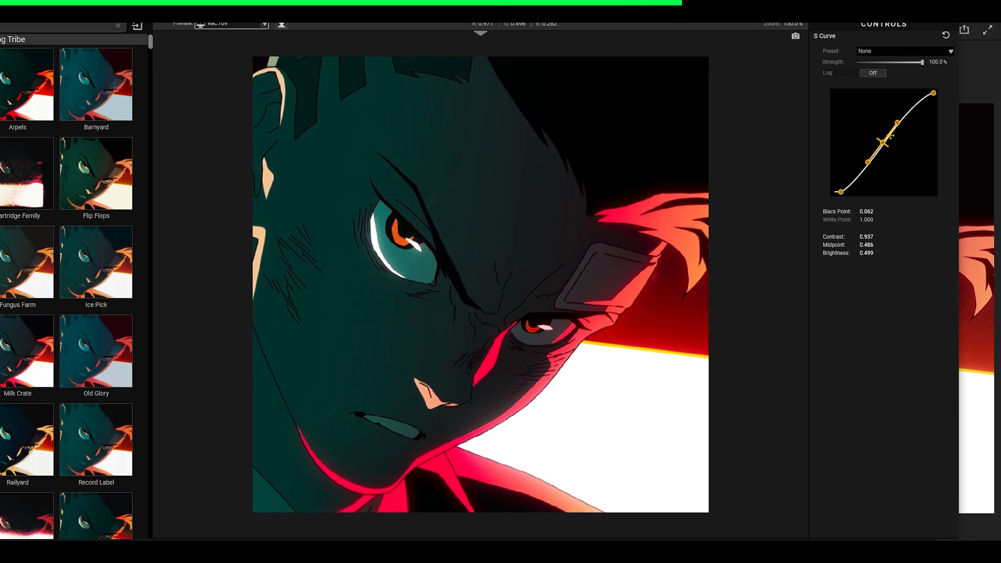
mouse_move(884, 141)
left_mouse_down()
mouse_move(890, 128)
mouse_move(882, 137)
left_mouse_up()
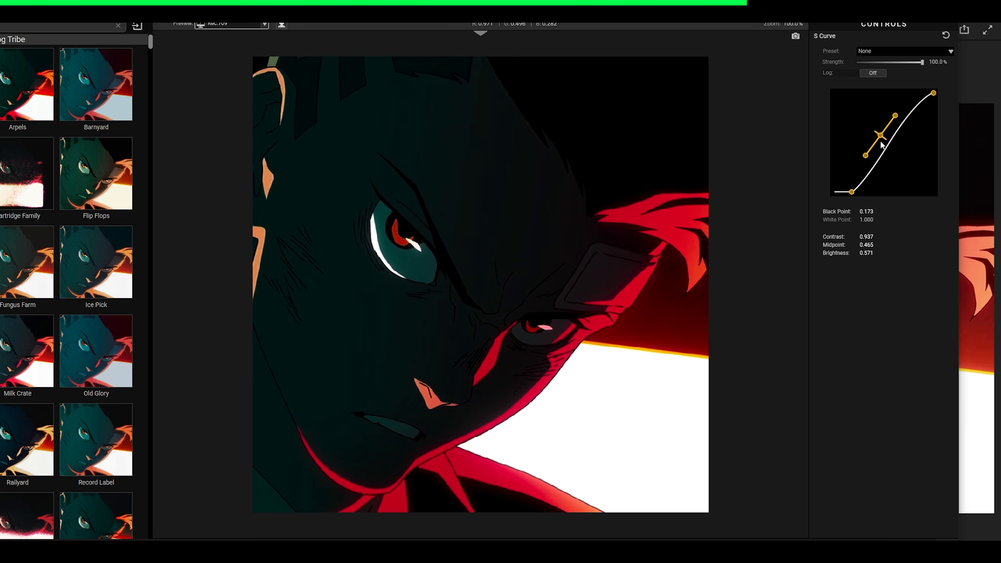
left_click_drag(880, 136, 861, 110)
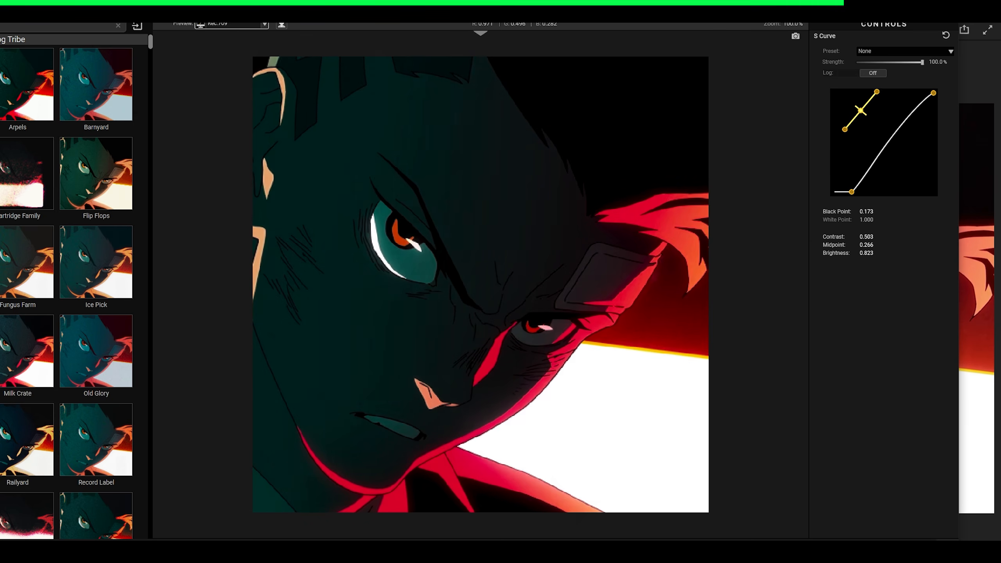
left_click_drag(851, 192, 859, 192)
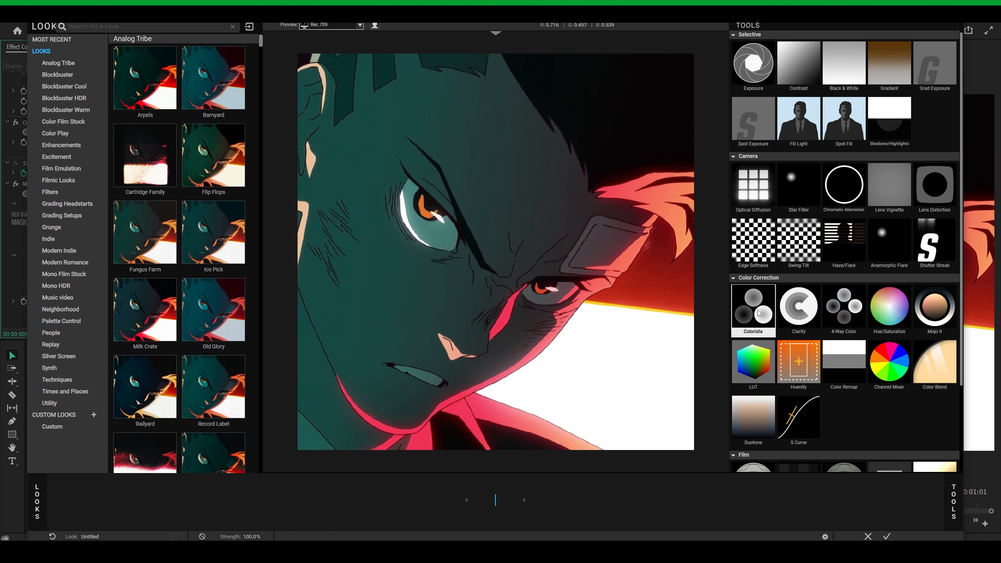
- Add the Colorista tool and try tinting the shadows with the Shadows colour wheel
double_click(758, 314)
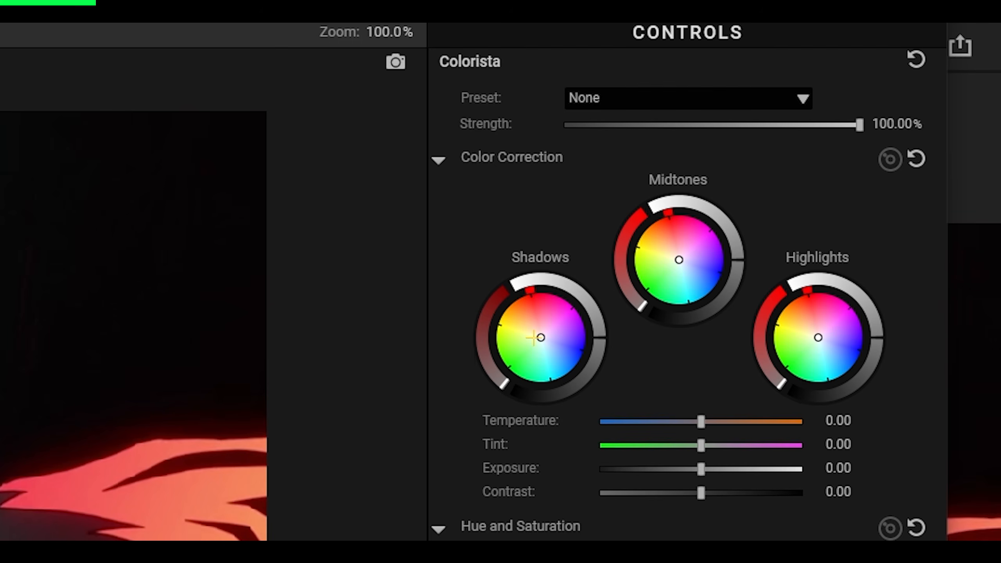
left_click_drag(790, 144, 786, 143)
left_click_drag(533, 333, 546, 318)
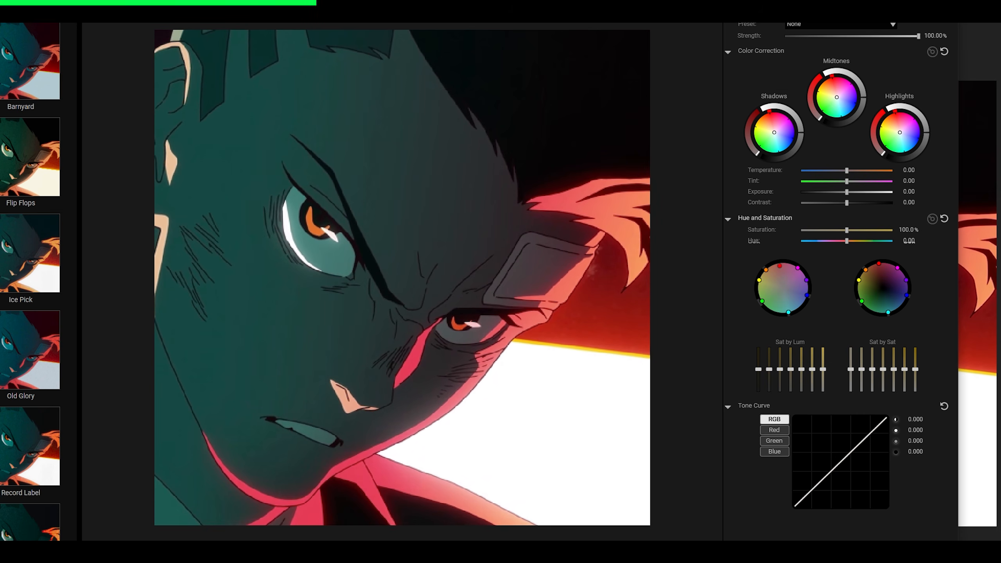
- Desaturate the reds and oranges on Colorista's hue and saturation wheel and shift the reds toward magenta
left_click_drag(779, 266, 782, 285)
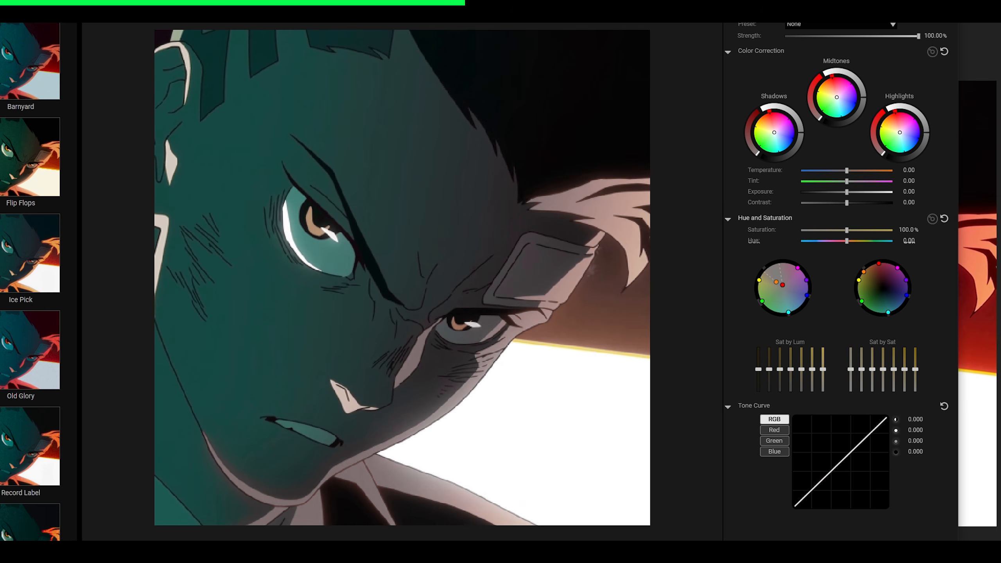
left_click_drag(776, 282, 784, 280)
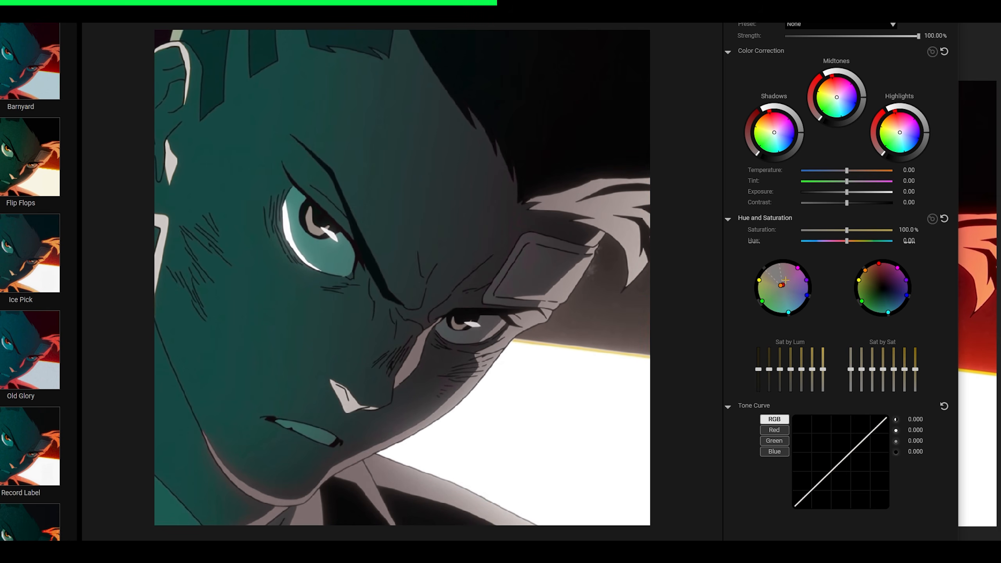
left_click_drag(785, 280, 784, 282)
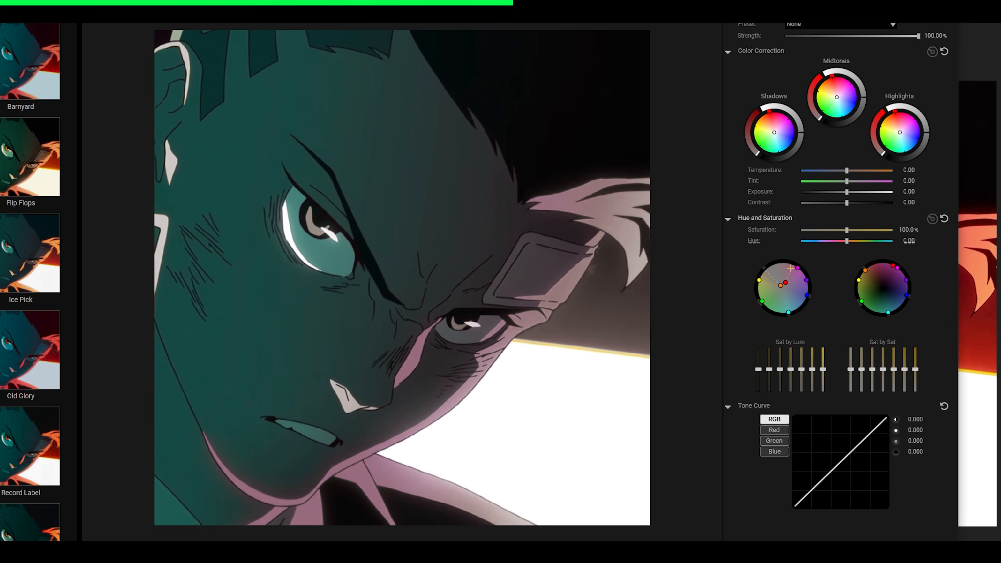
left_click_drag(786, 282, 790, 276)
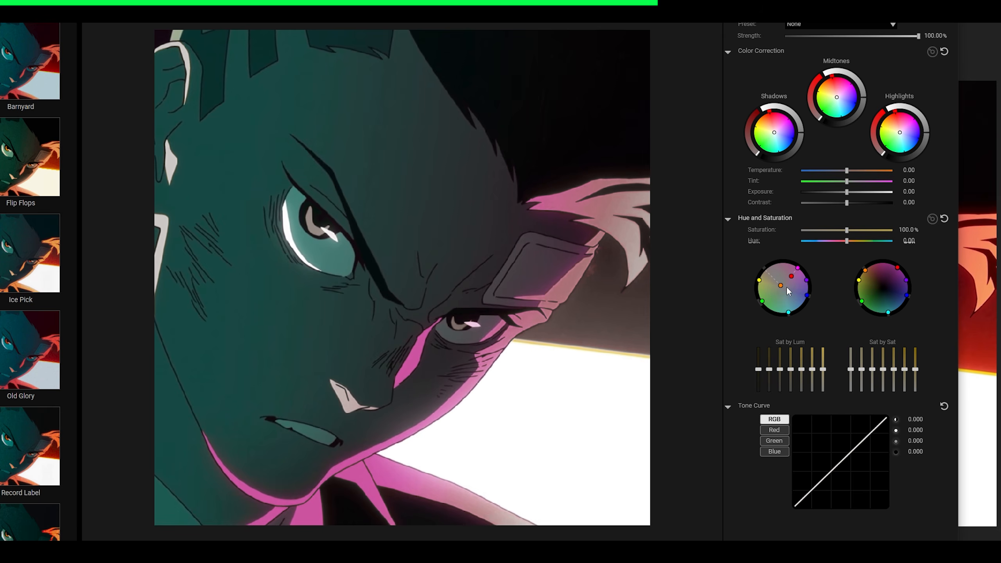
- Reset the red and orange points on the hue and saturation wheel, and try boosting the reds with a slight shift toward orange
double_click(780, 286)
double_click(790, 276)
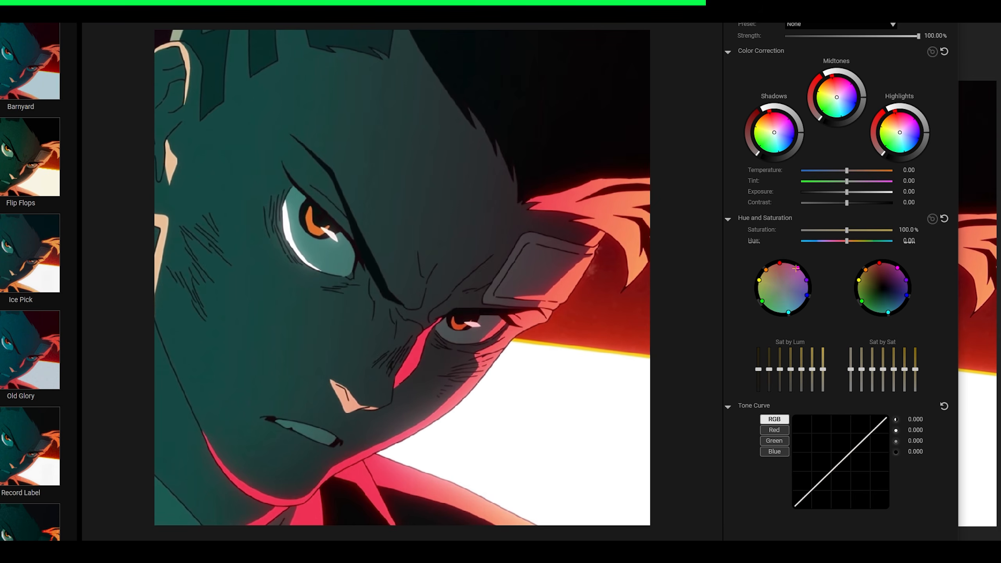
key("ctrl+z")
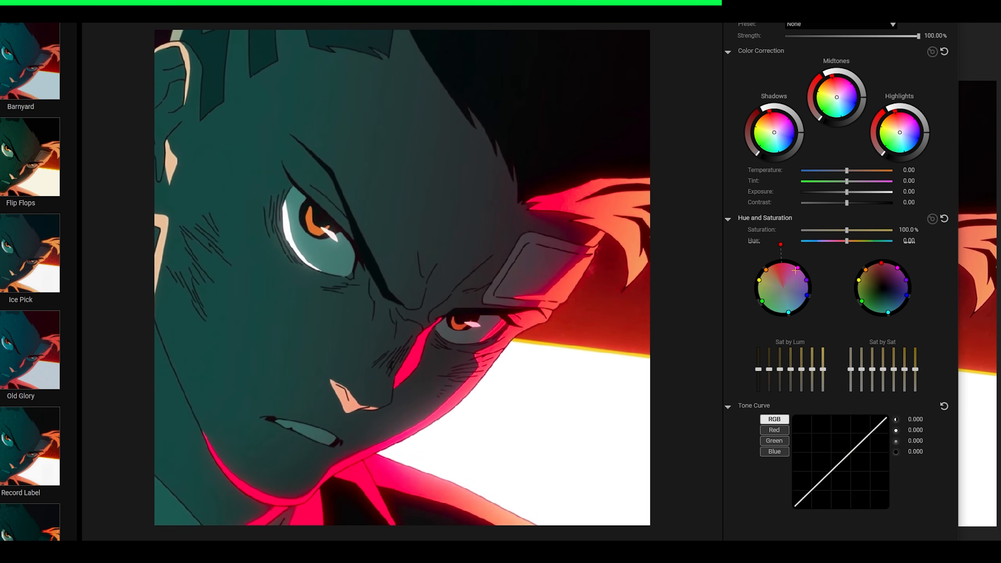
left_click_drag(780, 244, 772, 246)
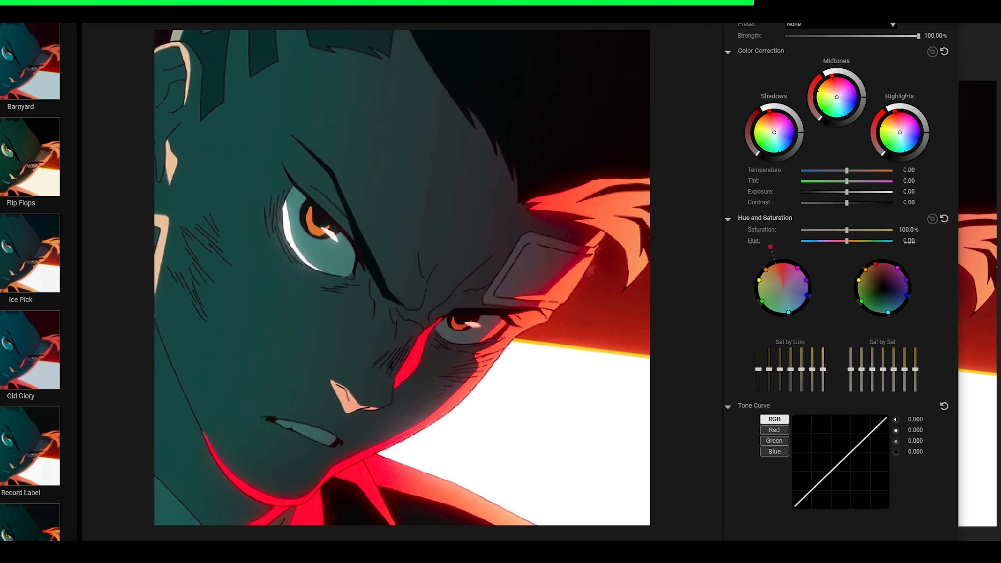
left_click_drag(770, 247, 768, 248)
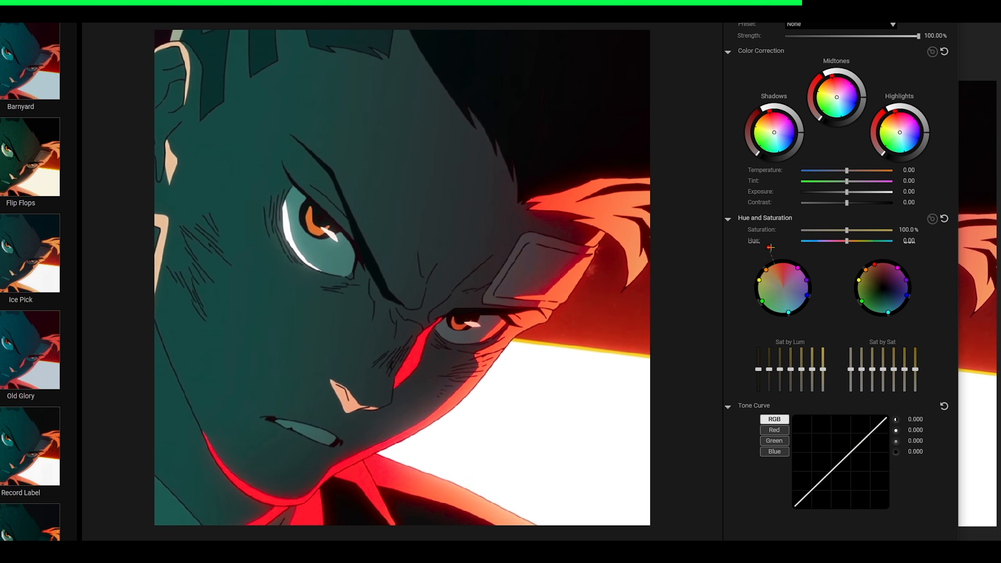
mouse_move(768, 249)
left_mouse_down()
mouse_move(782, 286)
mouse_move(790, 248)
mouse_move(756, 256)
mouse_move(793, 249)
mouse_move(760, 251)
mouse_move(783, 253)
left_mouse_up()
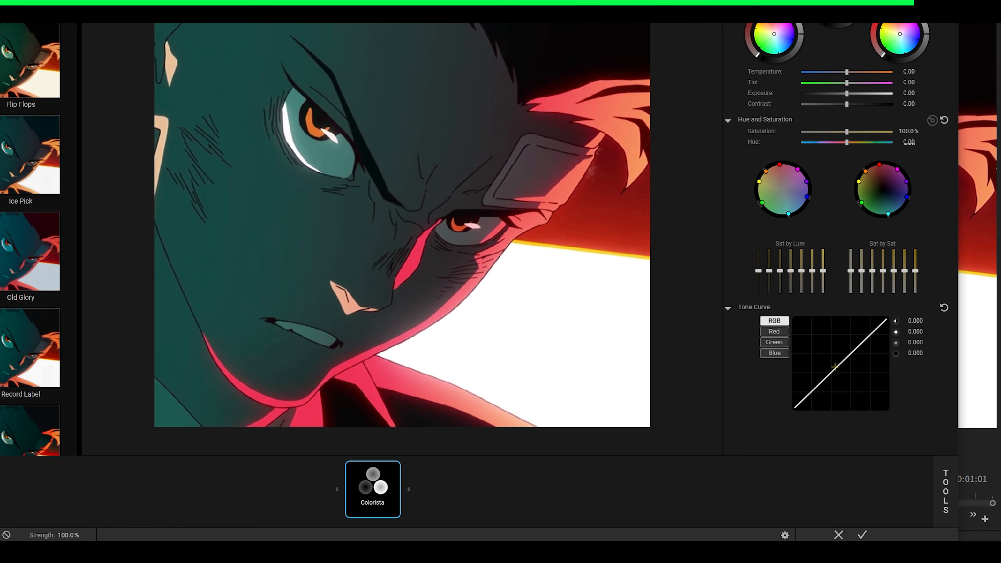
- Bend Colorista's RGB tone curve into an S shape to increase the image contrast
left_click_drag(829, 375, 848, 348)
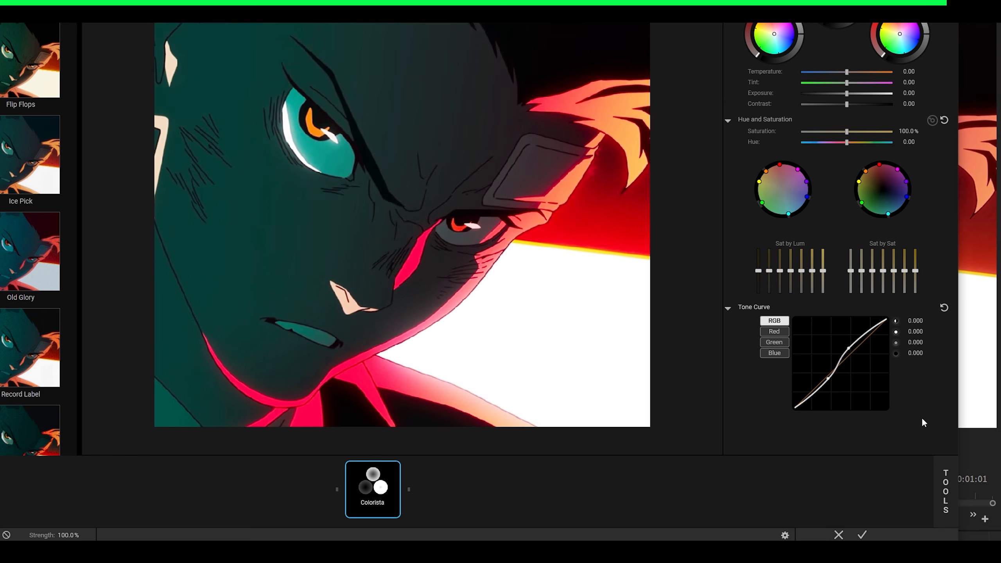
left_click(938, 488)
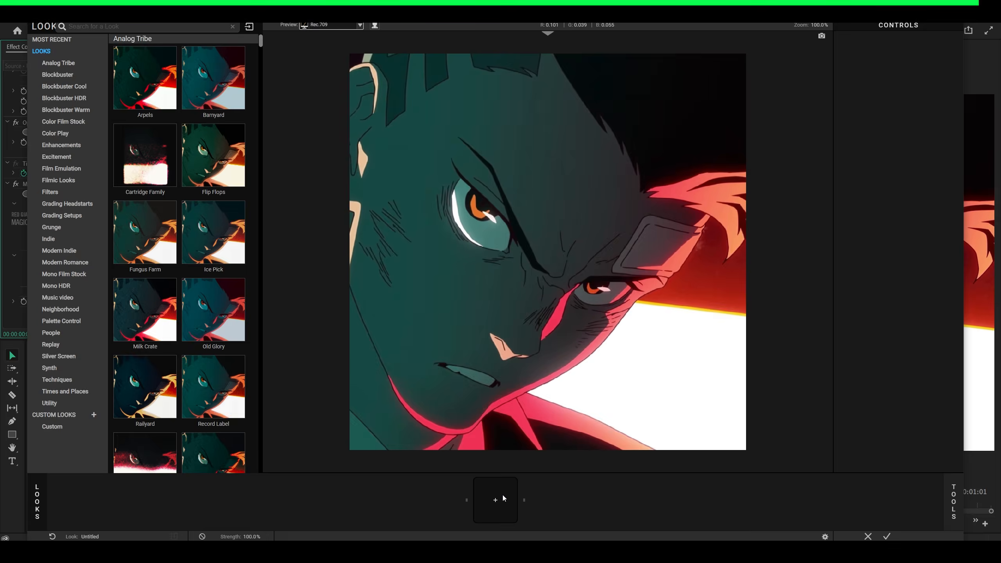
- Add the Clarity tool and raise its Clarity value to about 43%
left_click(950, 489)
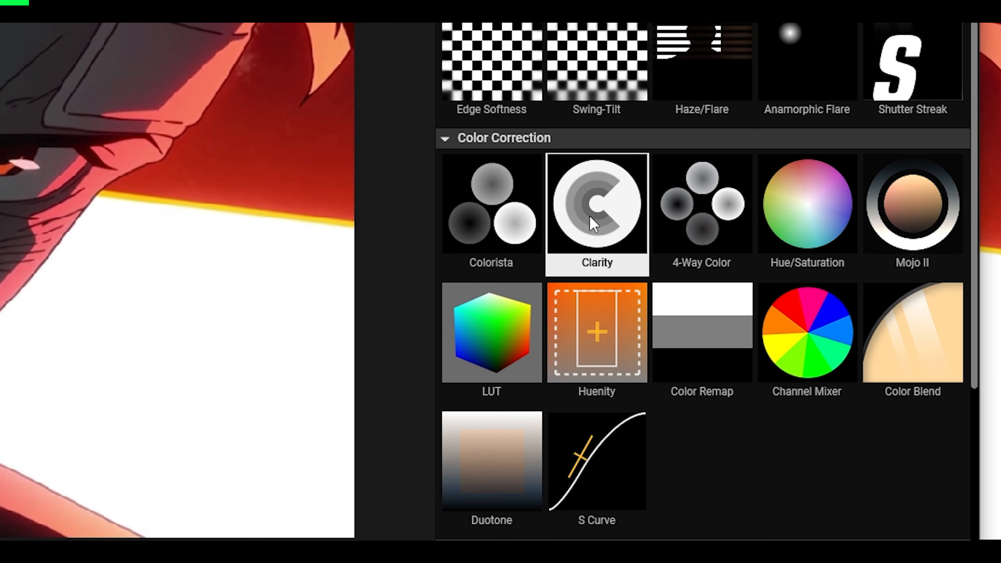
double_click(603, 217)
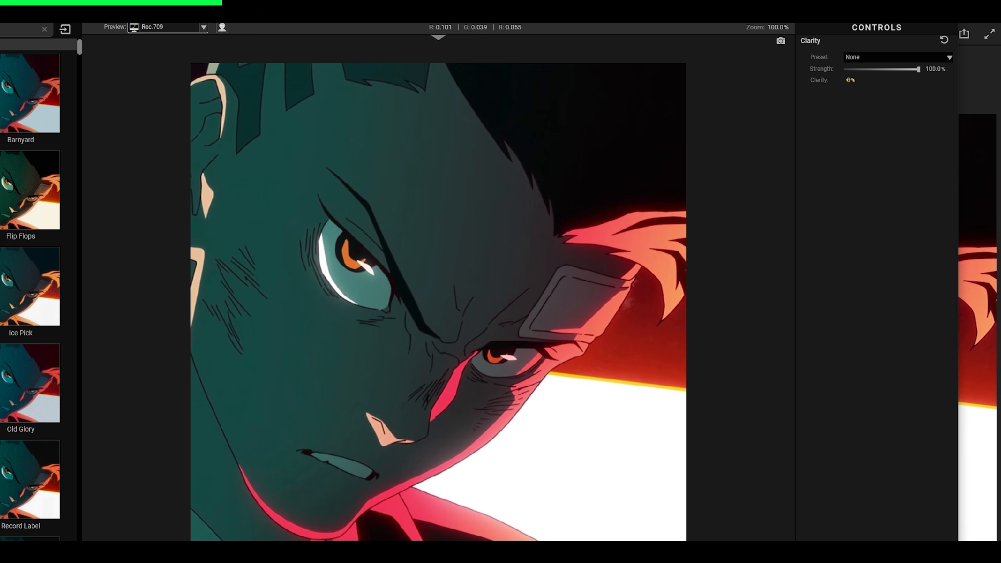
left_click_drag(850, 80, 889, 80)
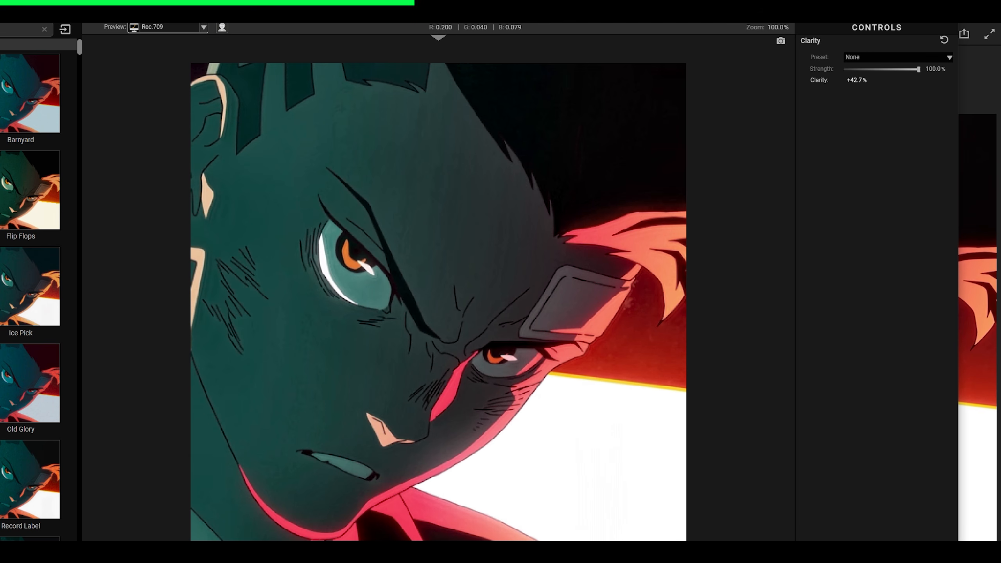
left_click_drag(857, 80, 860, 83)
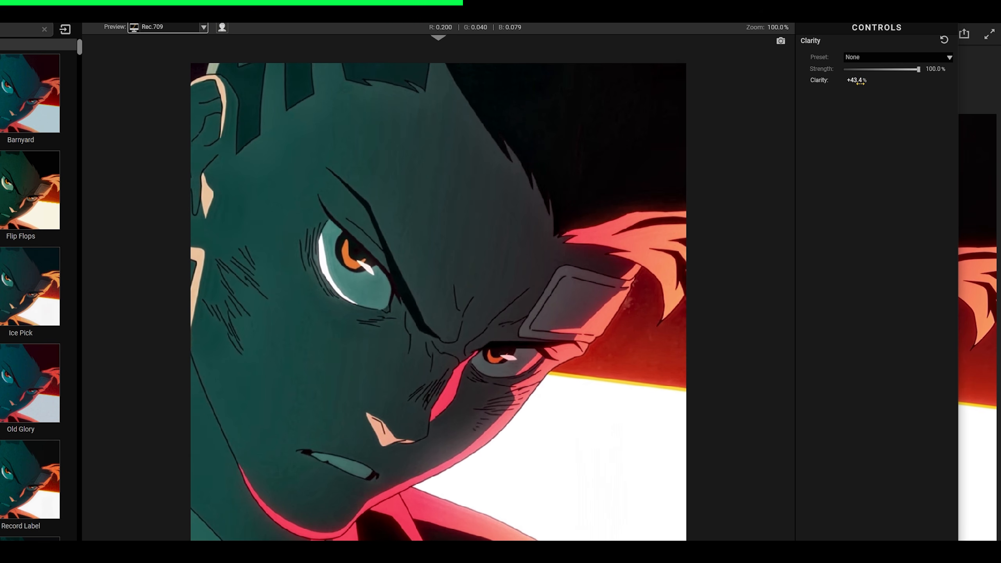
- Set the Clarity value to 20%
left_click(860, 82)
type("20")
key("Return")
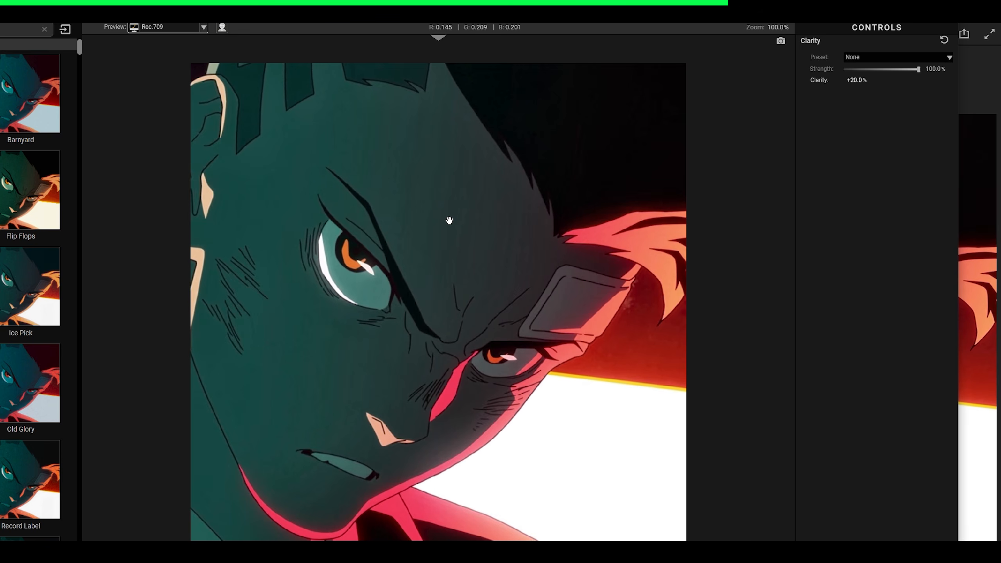
- Inspect the Clarity effect on the character's forehead and remove the Clarity tool from the look
scroll(573, 199, "up", 5)
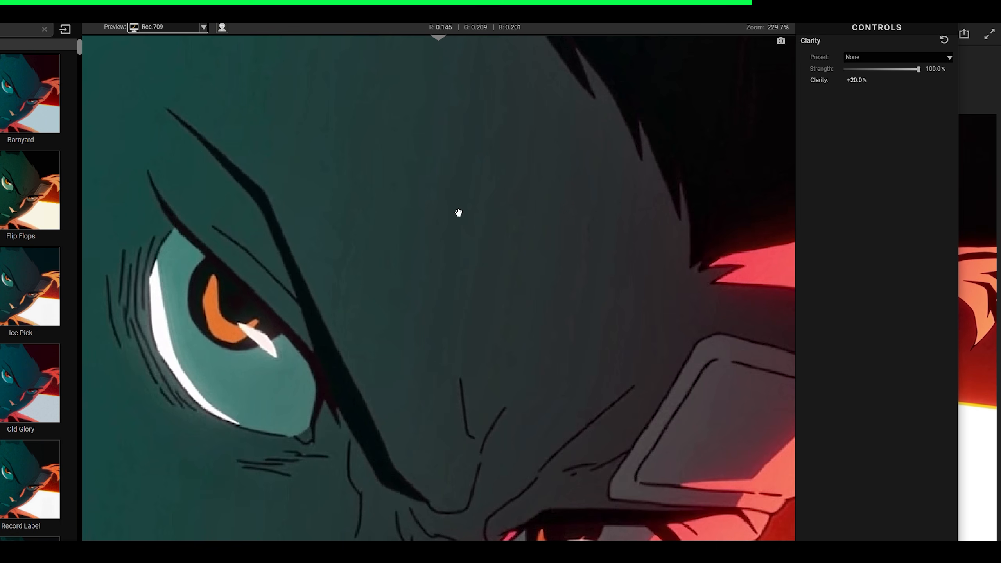
scroll(461, 213, "up", 2)
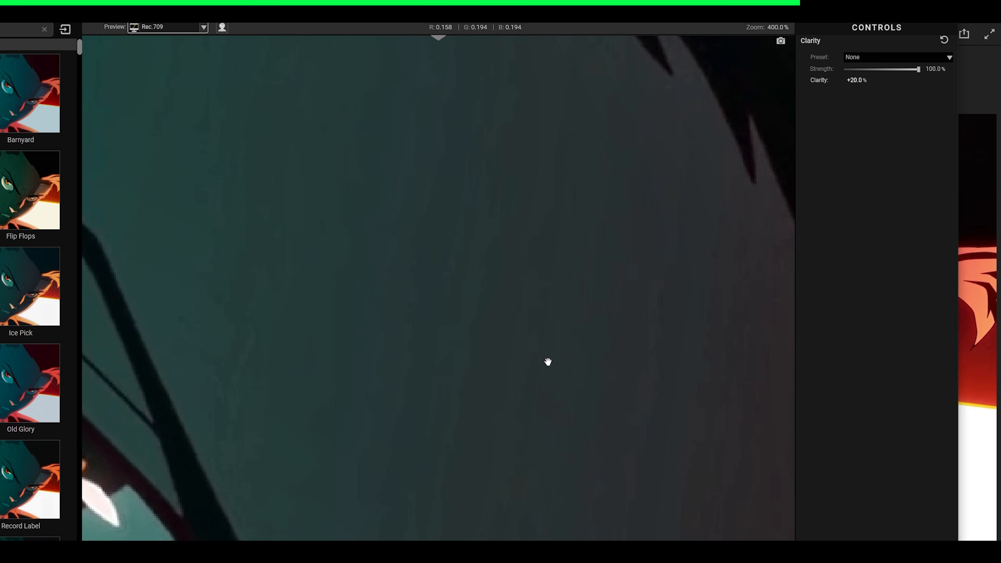
scroll(548, 360, "up", 1)
scroll(549, 356, "down", 2)
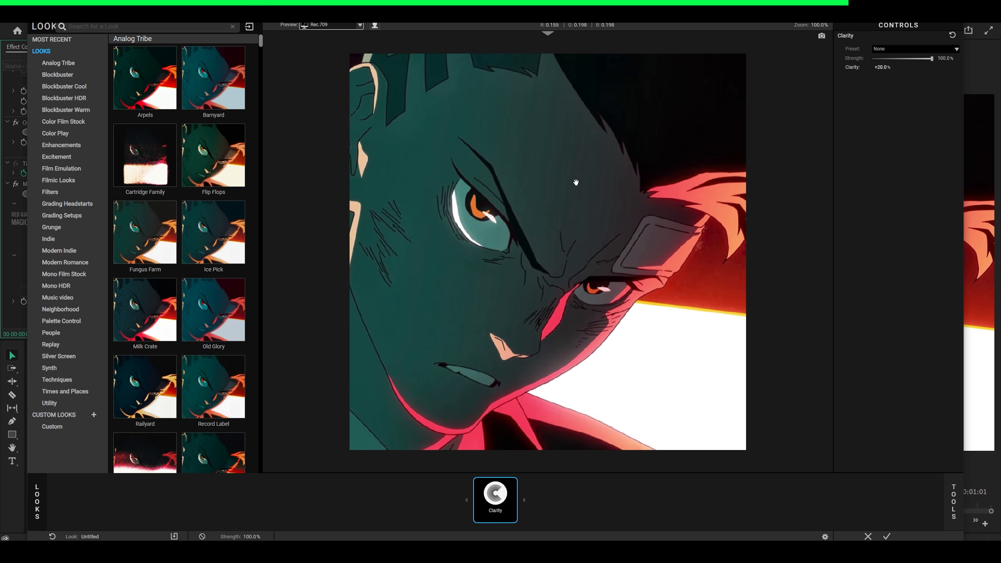
scroll(576, 182, "up", 1)
scroll(574, 183, "up", 2)
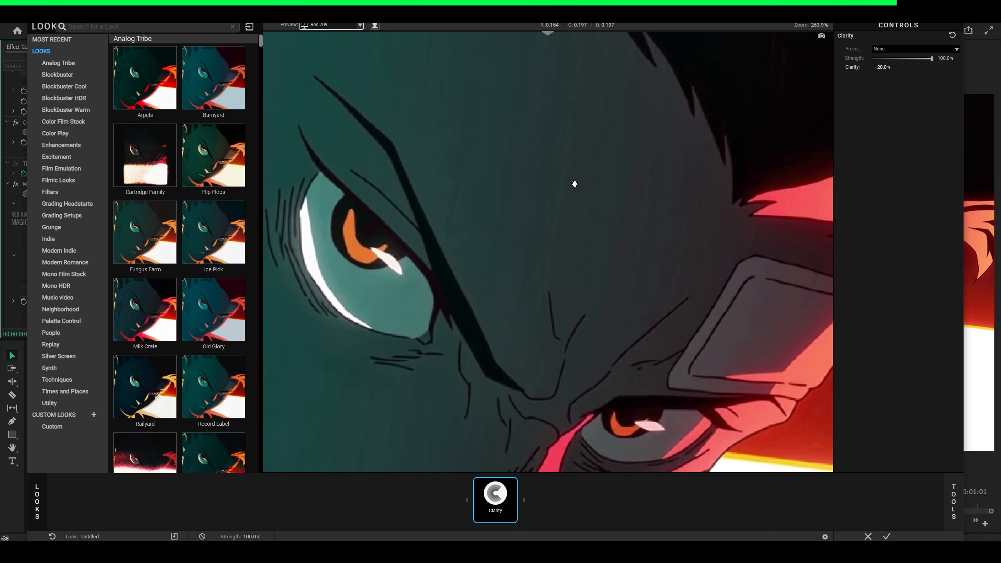
scroll(538, 328, "down", 5)
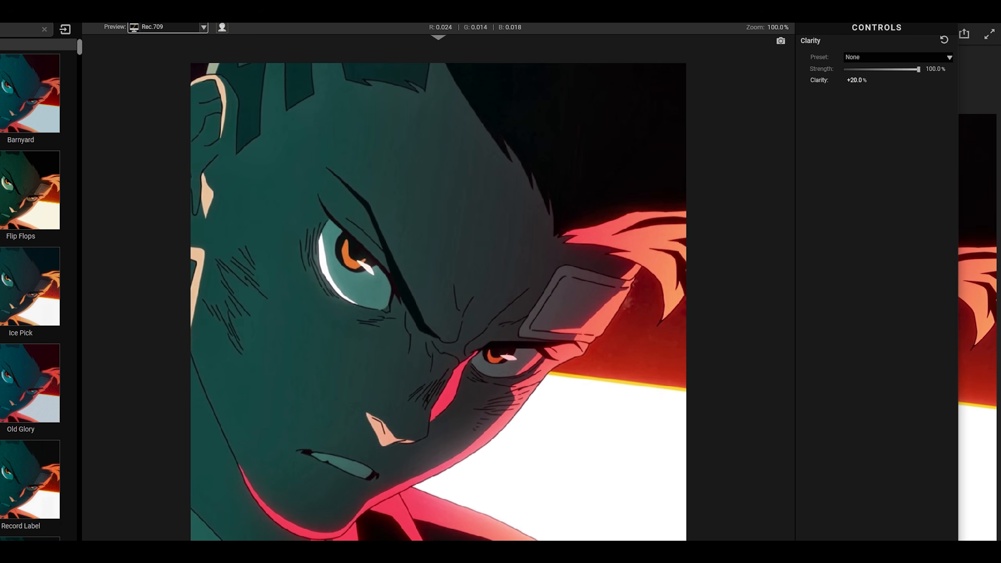
key("Delete")
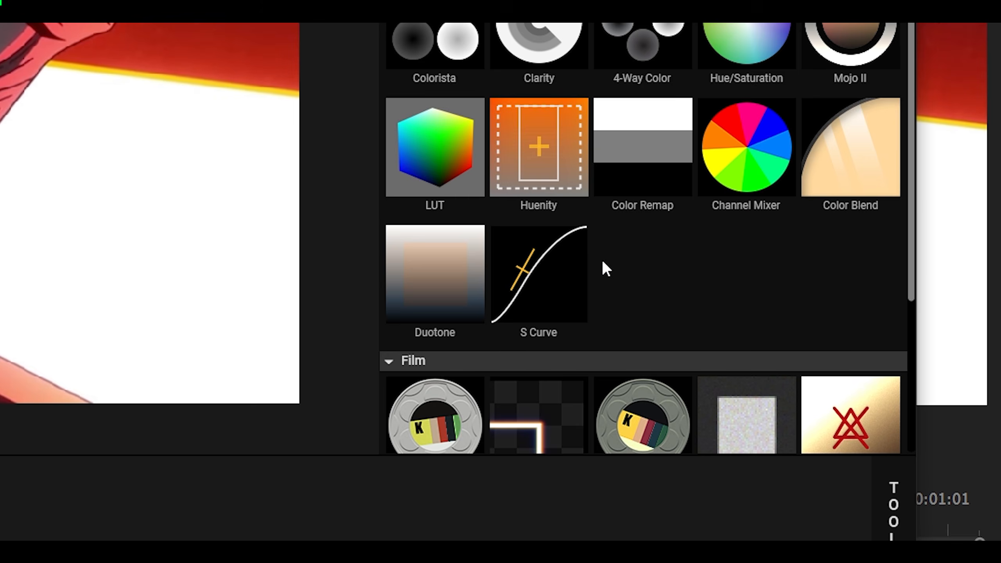
- Add the Optical Diffusion camera tool to the look and show its controls
scroll(821, 469, "down", 4)
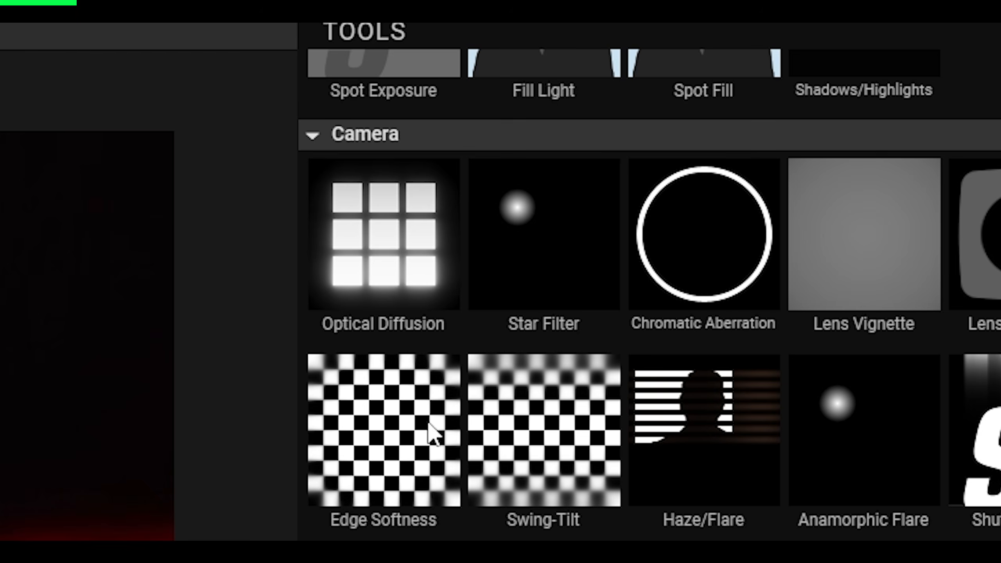
left_click(359, 269)
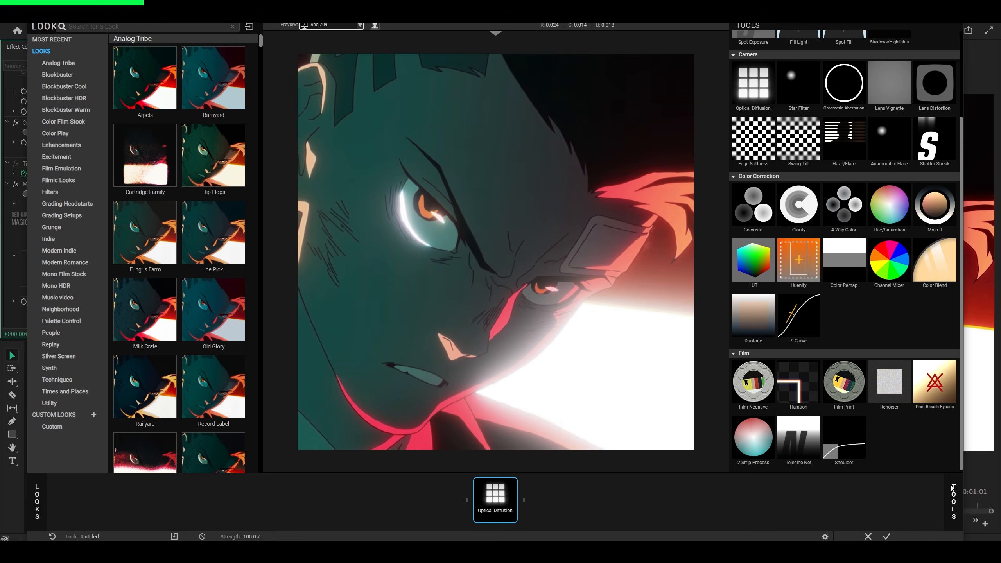
left_click(940, 490)
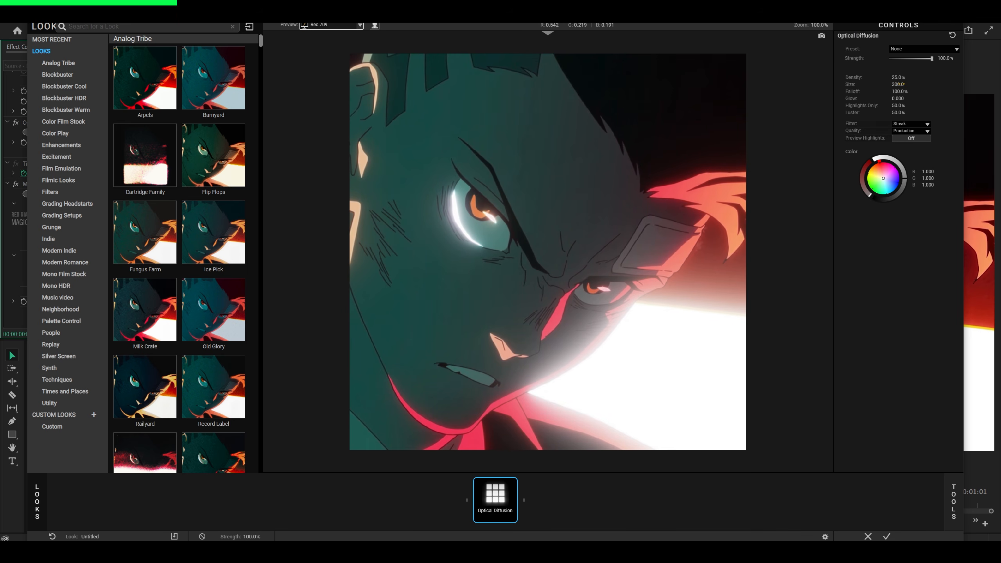
- Set the Optical Diffusion size to about 137.1, try a lower strength, and remove the tool from the look
left_click_drag(900, 84, 863, 101)
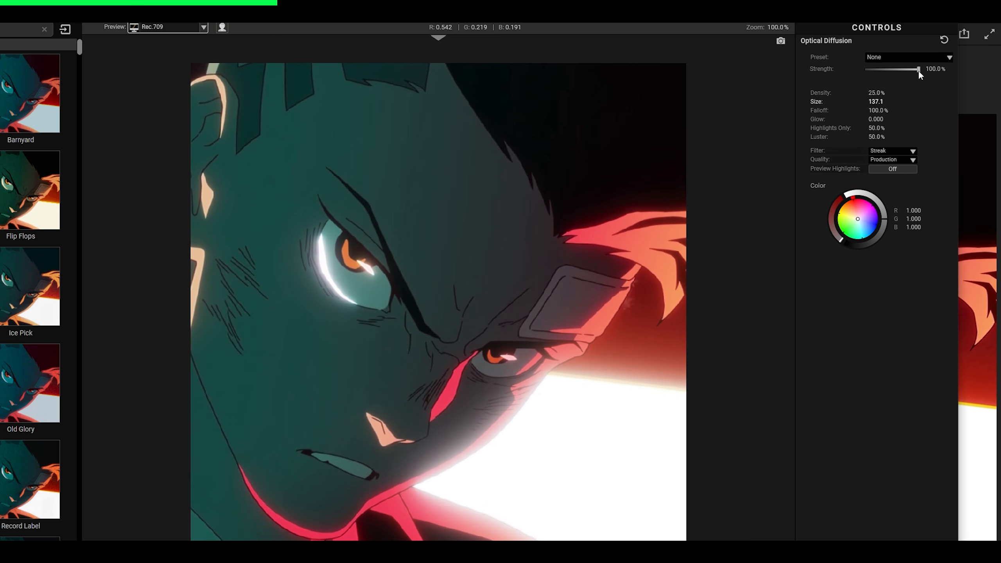
left_click_drag(917, 71, 887, 71)
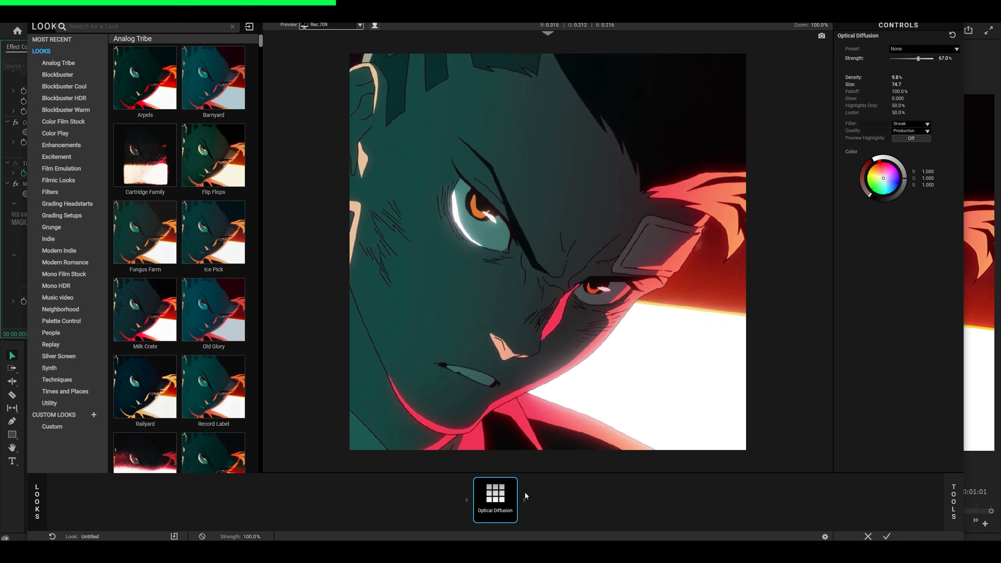
key("Delete")
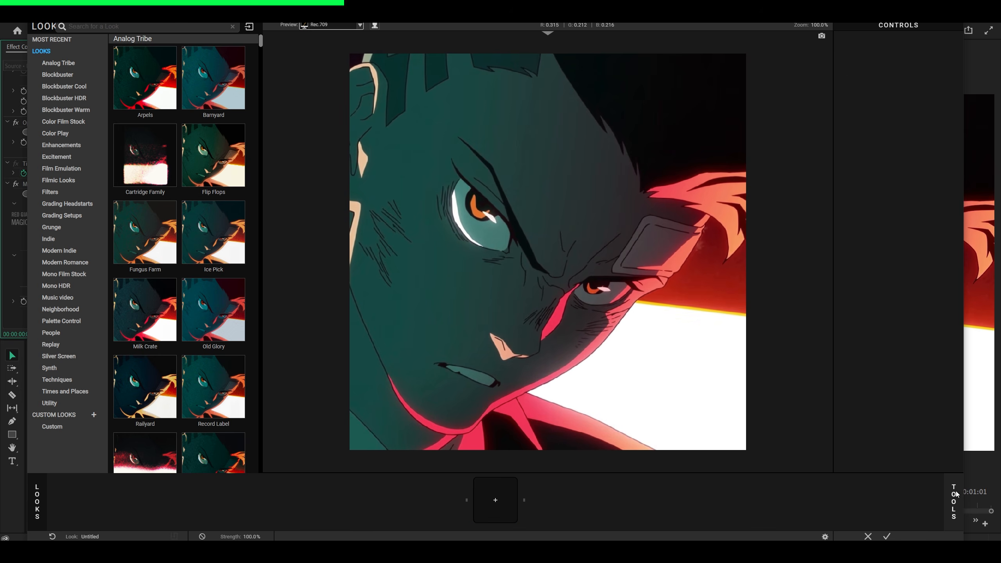
- Add the Halation camera tool to the empty look
left_click(953, 495)
left_click(800, 386)
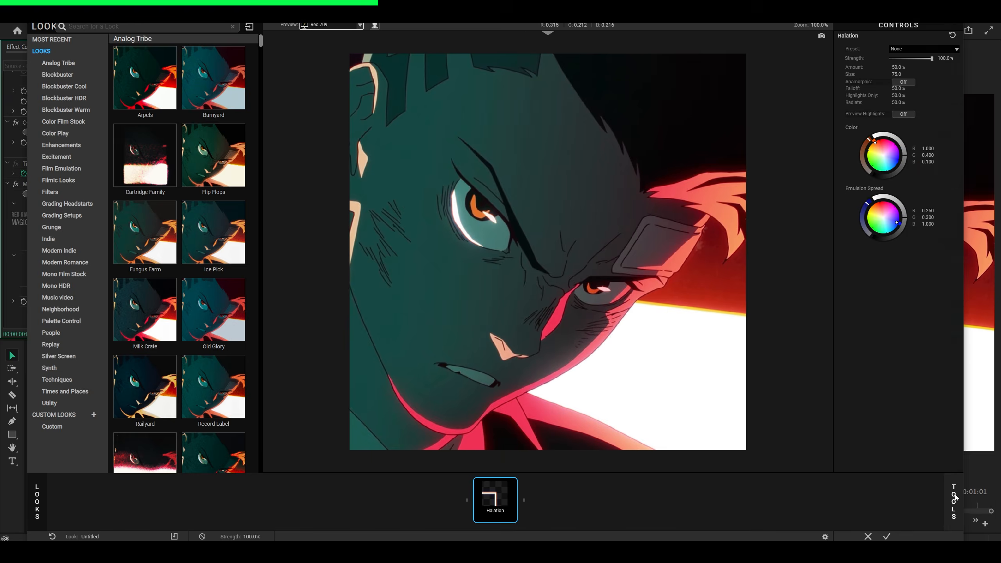
left_click(953, 495)
left_click(954, 500)
- Inspect the halation around the character's eye up close, comparing the image with the tool disabled and enabled
scroll(530, 211, "up", 5)
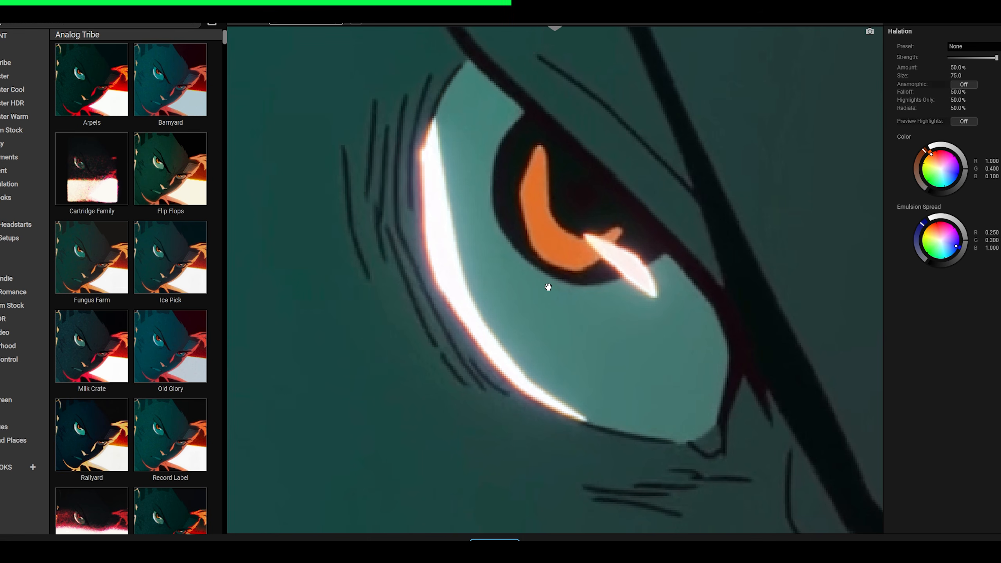
scroll(514, 246, "down", 2)
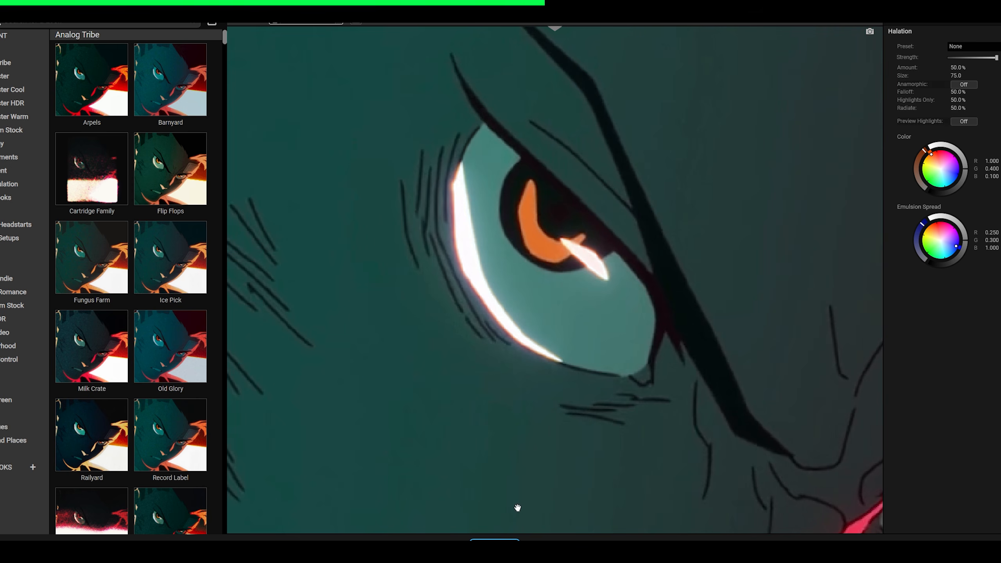
left_click(494, 541)
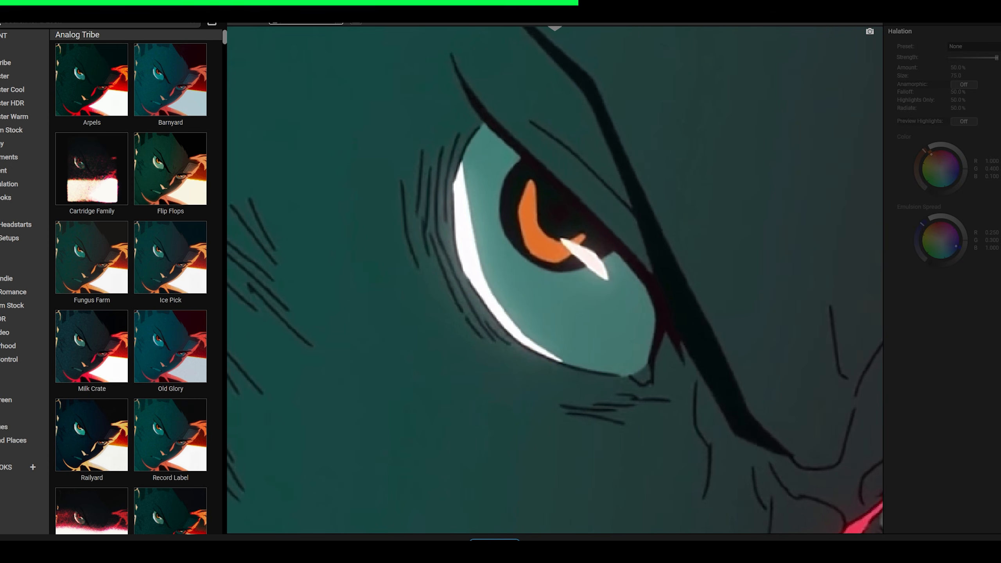
left_click(494, 541)
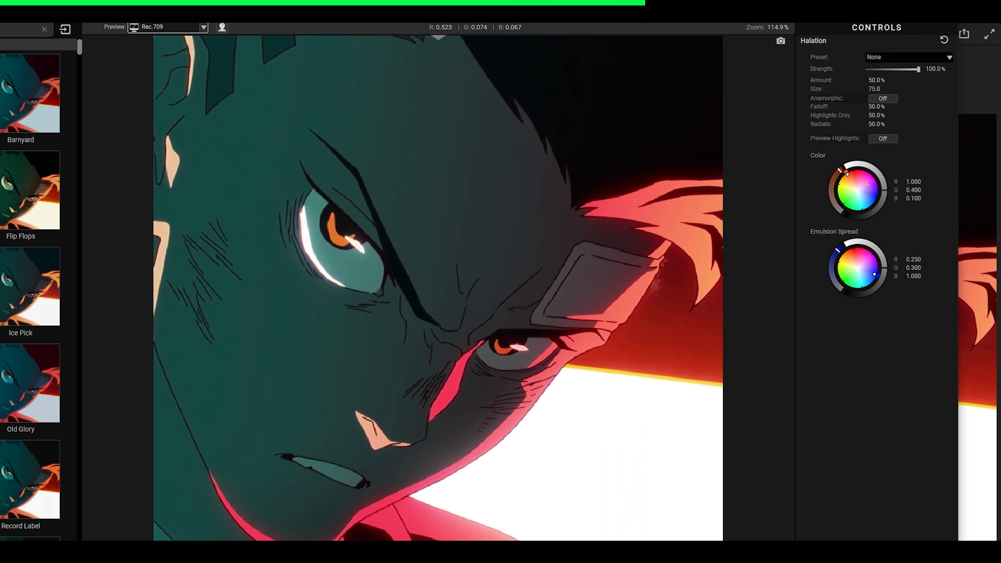
- Change the Halation color to green (0.327, 1.000, 0.027) and set its amount to about 86.6% and size to about 107.6
left_click_drag(833, 179, 840, 199)
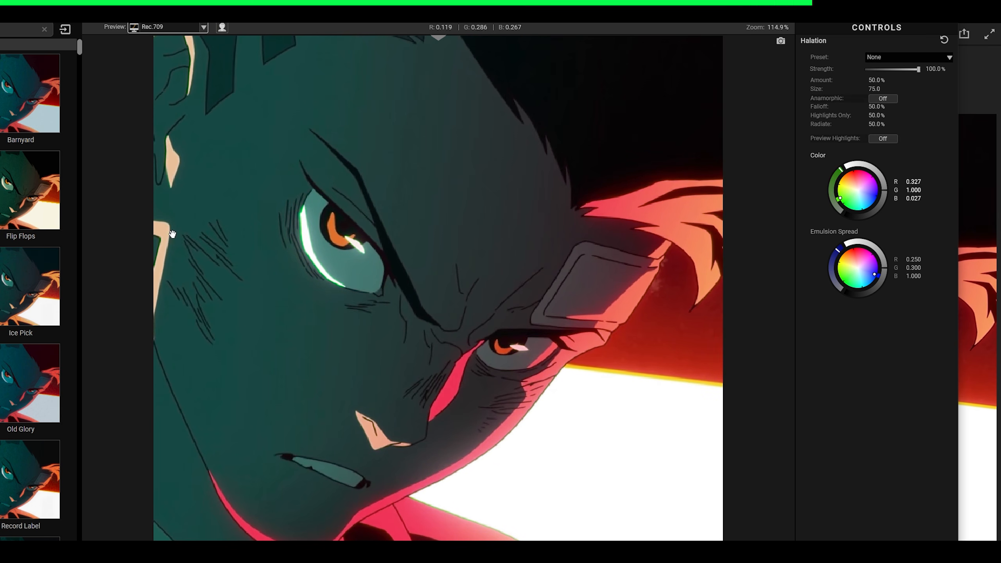
left_click_drag(875, 81, 887, 89)
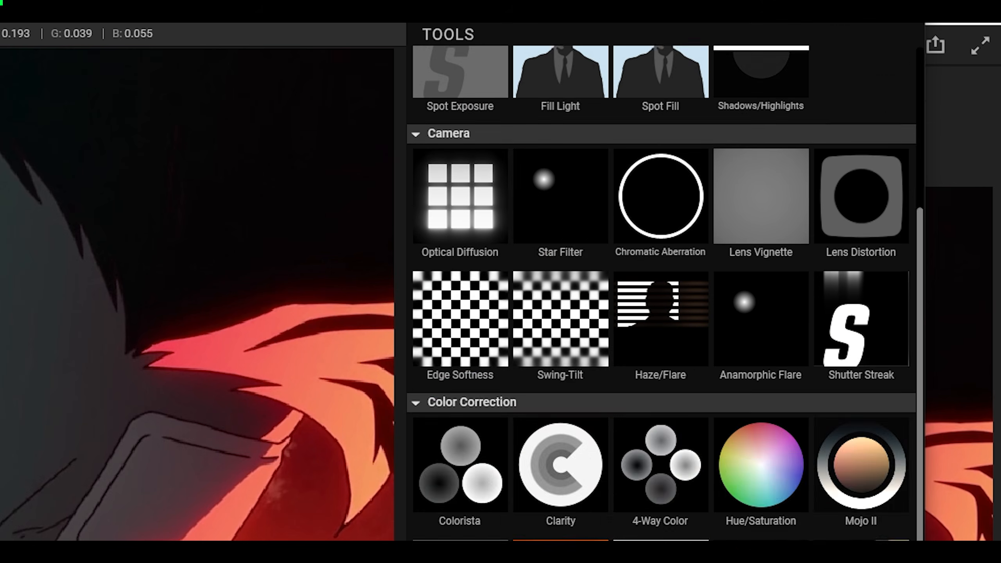
- Add the Spot Exposure tool and move its center beyond the character's hair to about -70.1% X and -66.1% Y
scroll(559, 390, "up", 5)
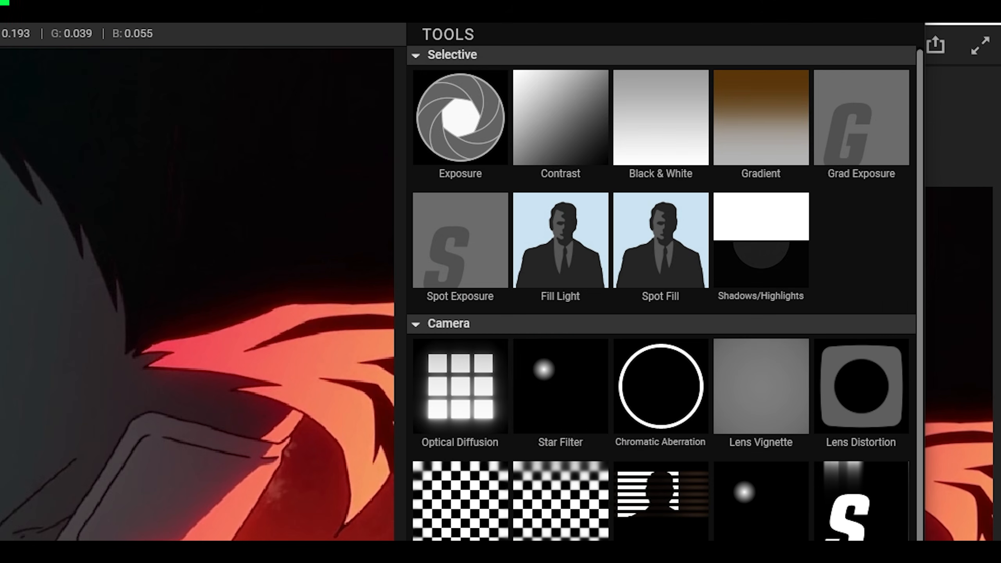
double_click(467, 239)
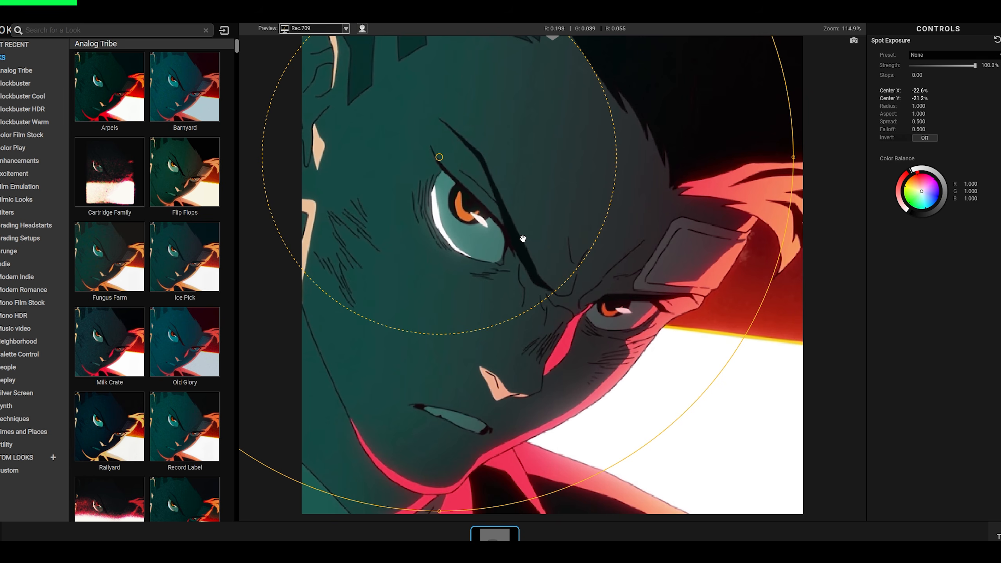
left_click_drag(523, 239, 277, 41)
left_click_drag(272, 64, 271, 16)
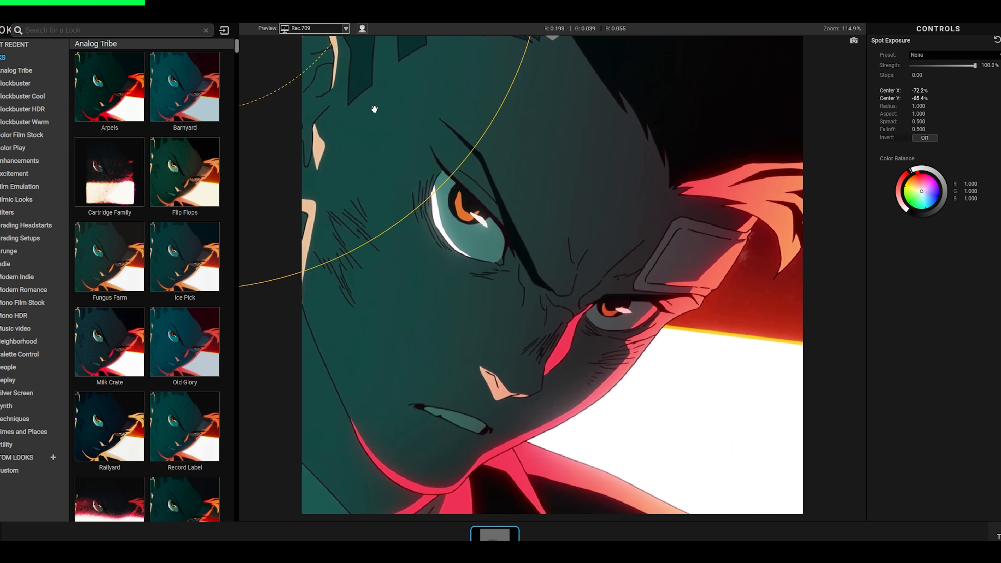
mouse_move(372, 107)
left_mouse_down()
mouse_move(365, 112)
mouse_move(381, 115)
left_mouse_up()
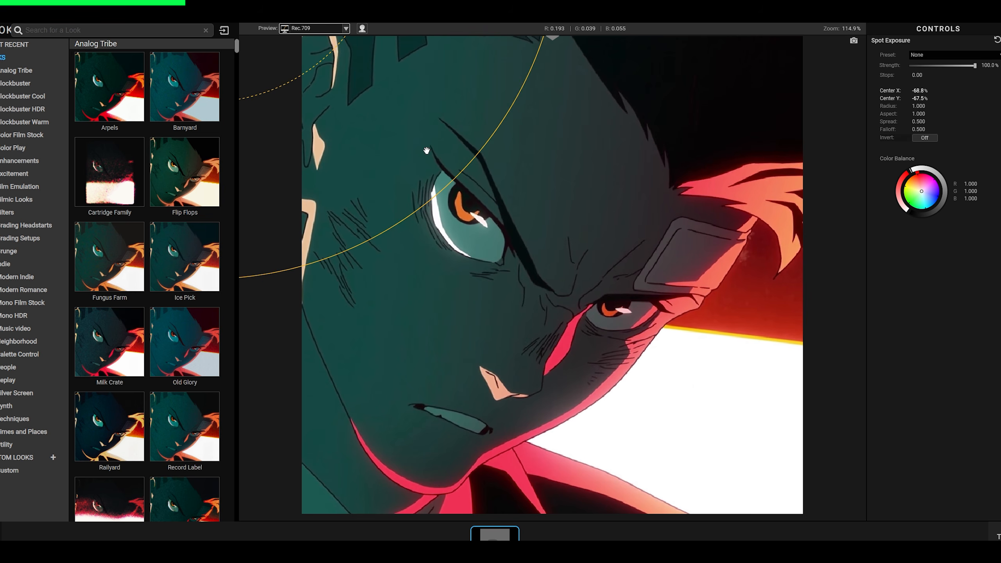
mouse_move(374, 92)
left_mouse_down()
mouse_move(354, 91)
mouse_move(369, 99)
left_mouse_up()
- Brighten the spot by +2.00 stops, tint it green (0.268, 0.949, 0.496), and shift its center to about -77.1%, -61.7%
mouse_move(916, 75)
left_mouse_down()
mouse_move(931, 75)
mouse_move(900, 76)
mouse_move(935, 75)
left_mouse_up()
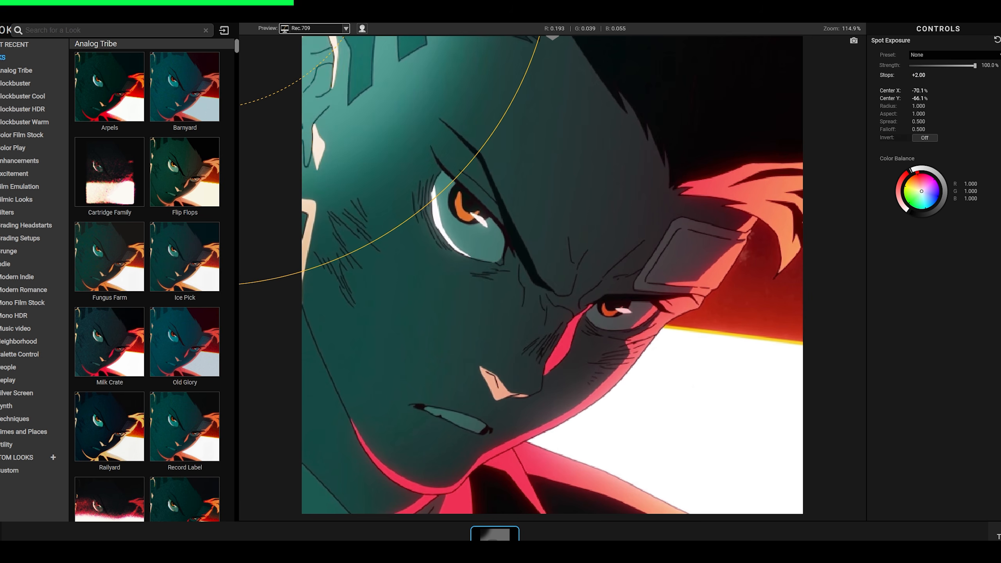
left_click_drag(444, 119, 419, 137)
left_click_drag(921, 191, 915, 203)
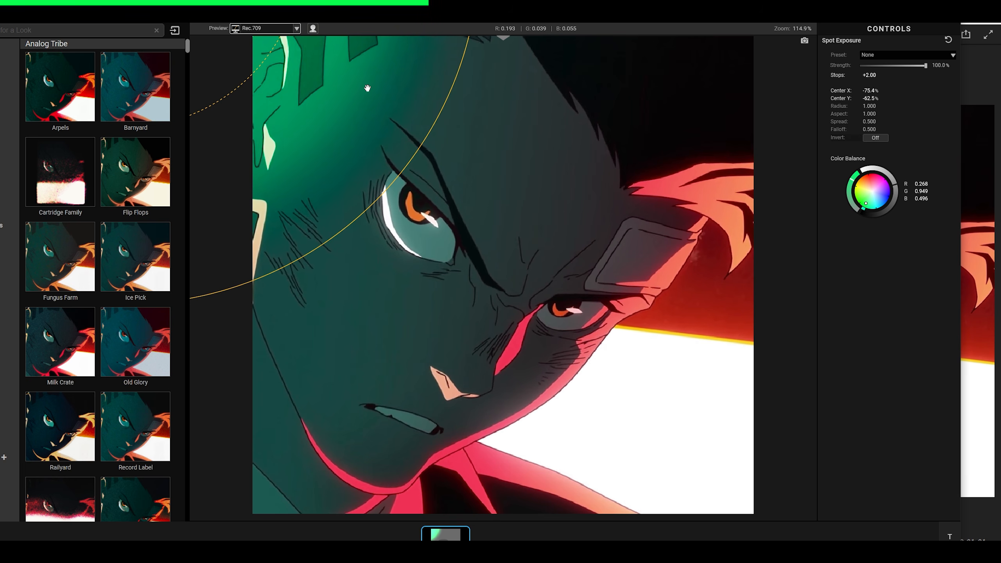
left_click_drag(367, 88, 358, 92)
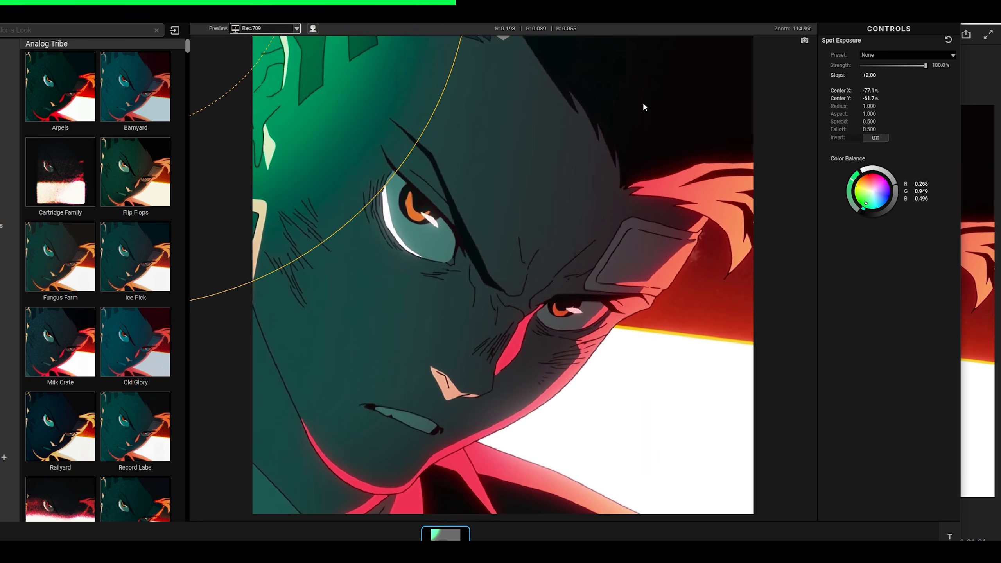
- Set the Spot Exposure's spread to 0.920 and its stops to +2.70, and compare the image with and without it
left_click_drag(868, 121, 916, 123)
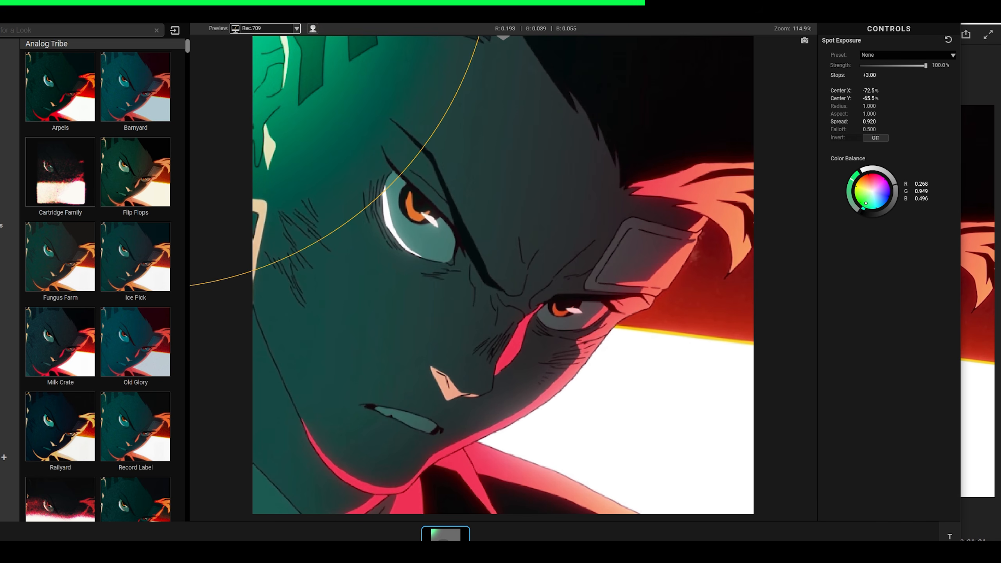
mouse_move(869, 75)
left_mouse_down()
mouse_move(881, 75)
mouse_move(869, 75)
left_mouse_up()
left_click(465, 533)
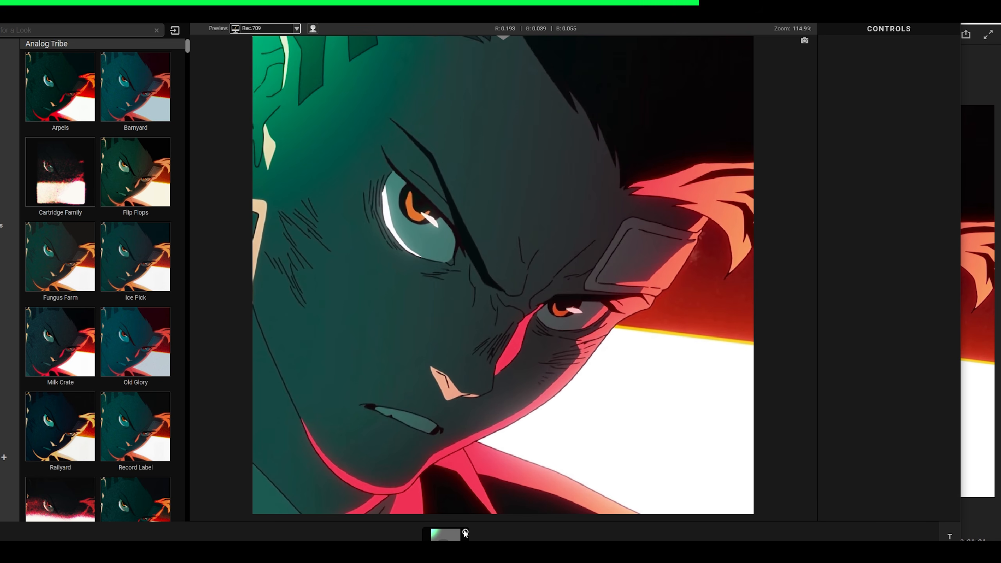
left_click(465, 533)
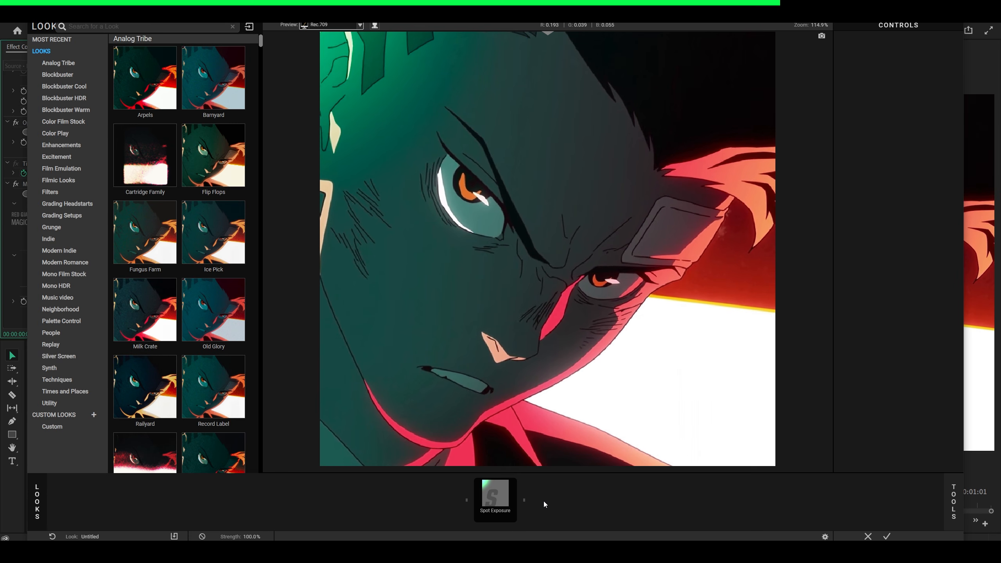
- Move the spot's center onto the white area beside the chin, about +35.6%, +39.6%, and compare the image with the tool off and on
left_click(495, 497)
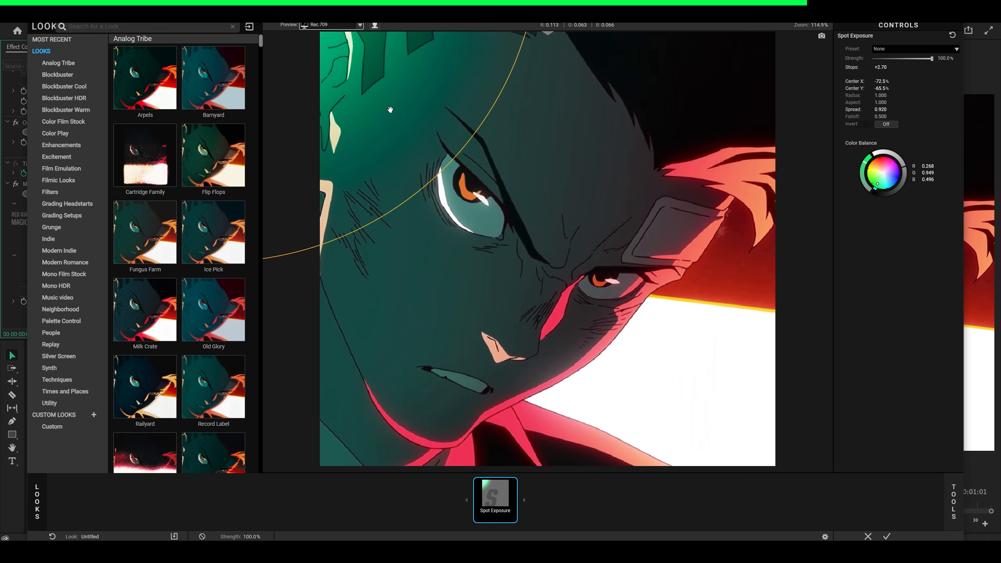
left_click_drag(390, 110, 599, 523)
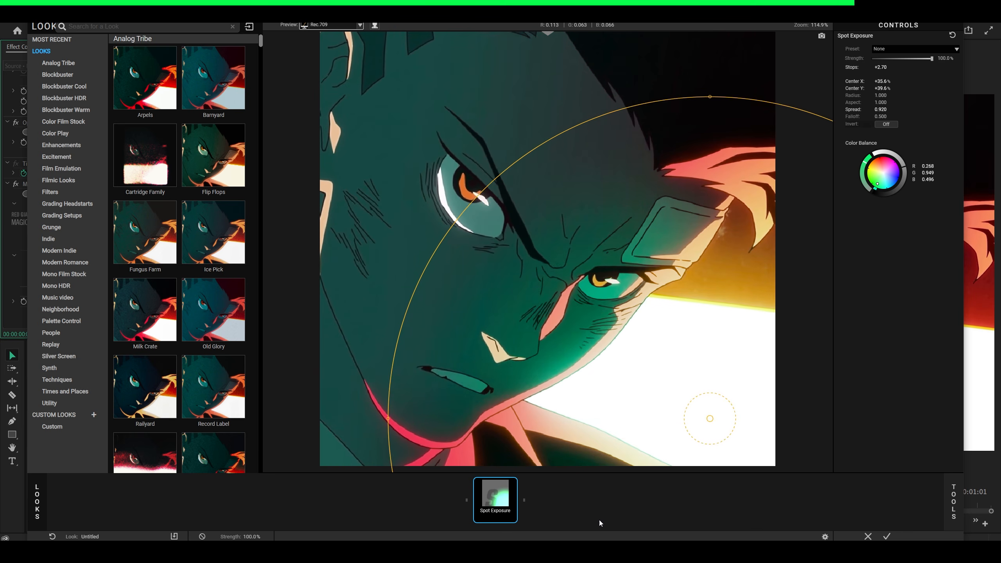
left_click(527, 499)
left_click(511, 484)
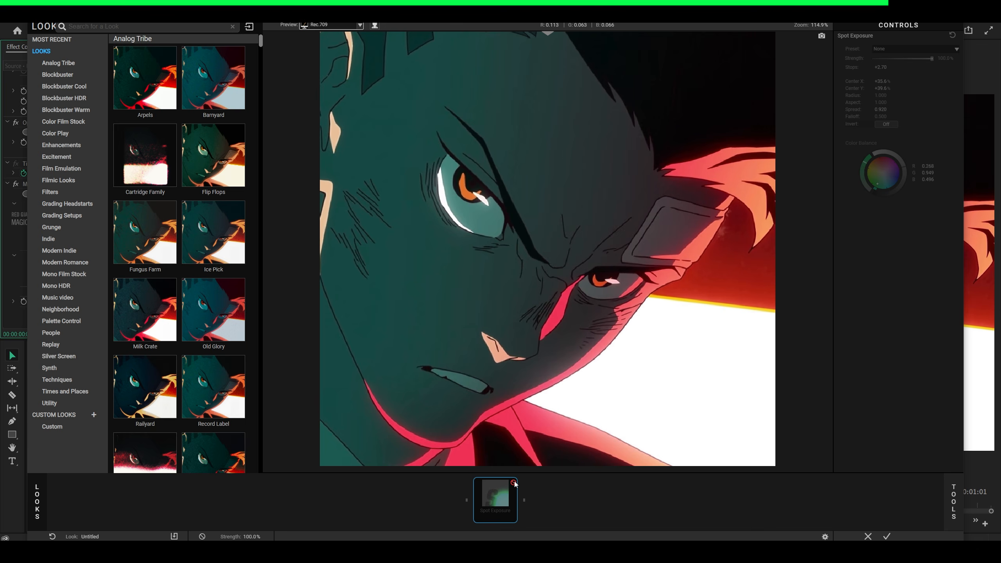
left_click(513, 482)
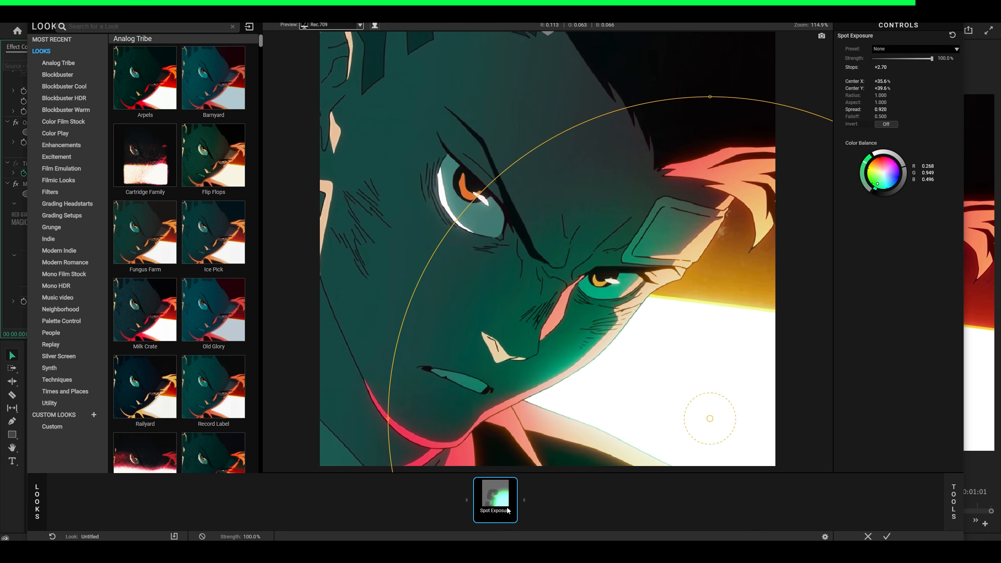
- Confine the spot to the character's iris with radius 0.104, aspect 1.296, spread 0.986 and falloff 0.695, and compare it off and on
left_click(513, 484)
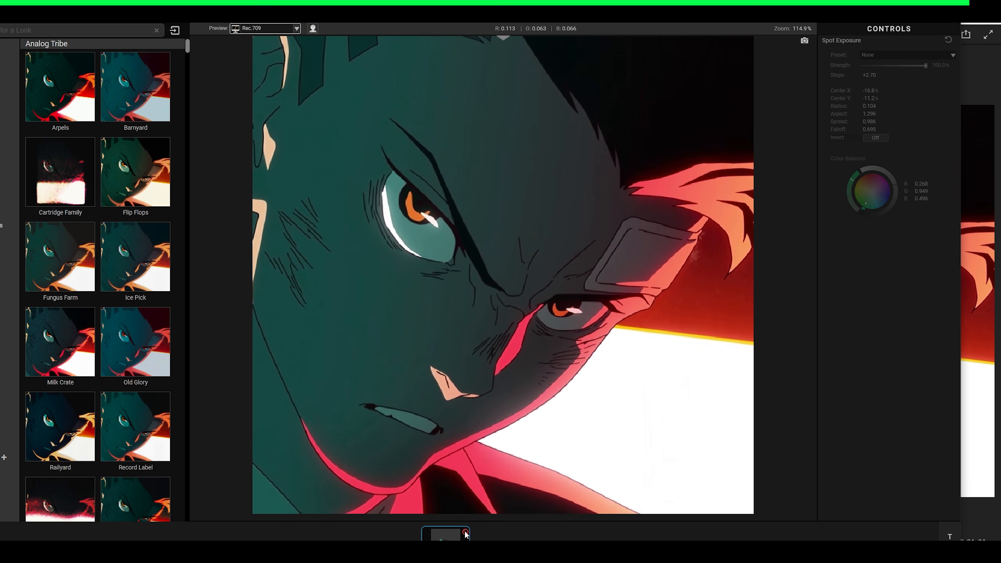
left_click(466, 534)
left_click(505, 532)
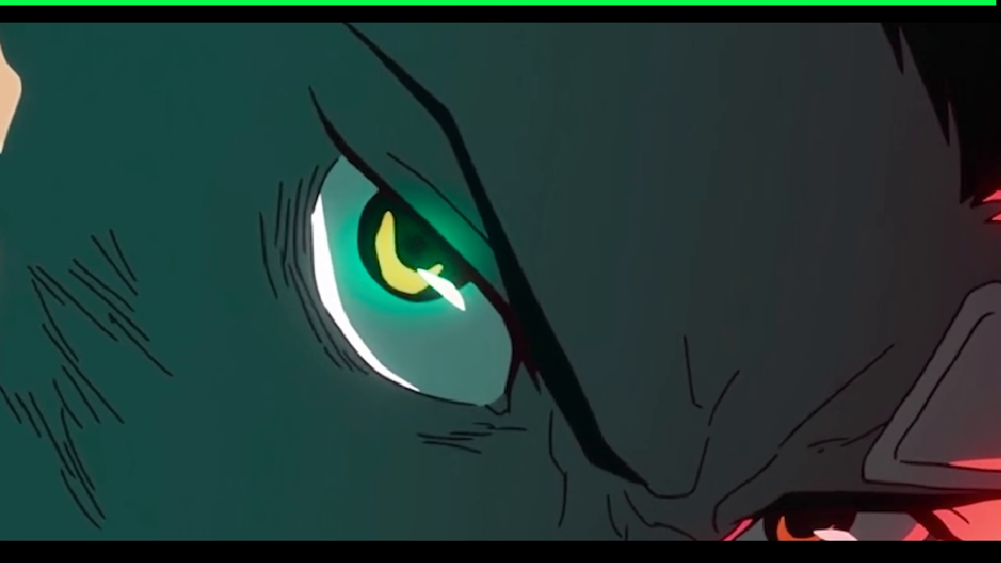